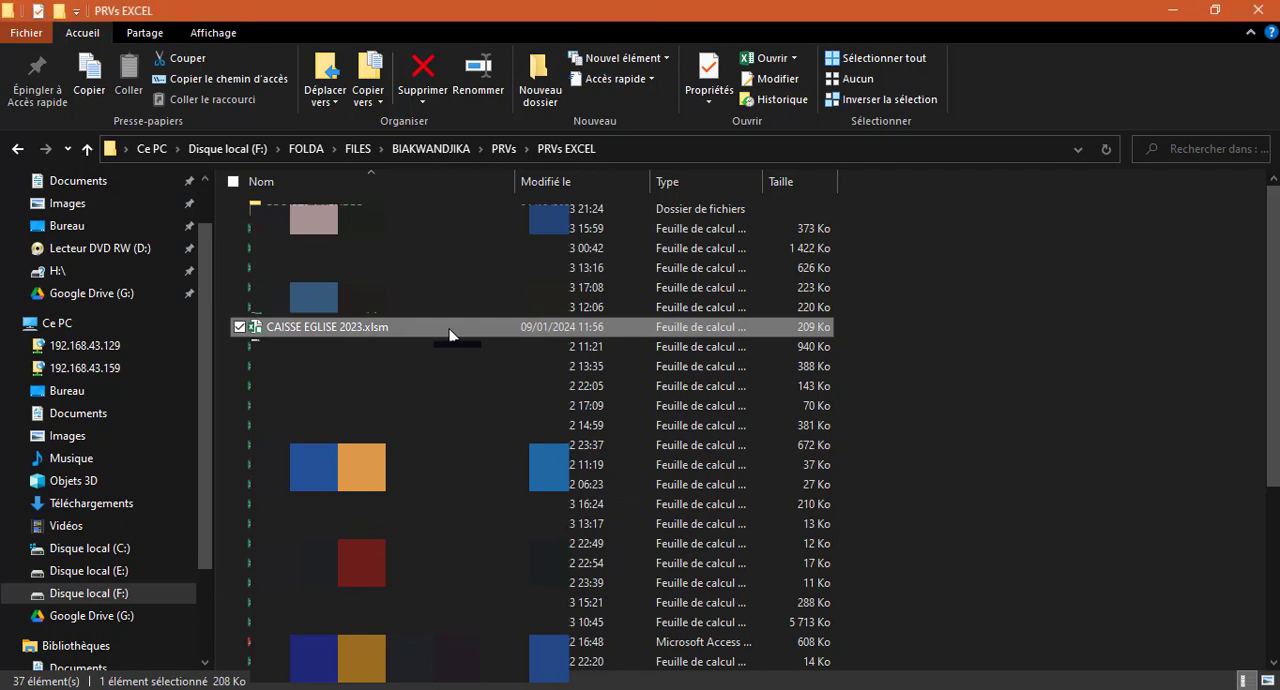
Open the workbook CAISSE EGLISE 2023.xlsm, start a new entry and display the JANVIER records in the entry form
double_click(449, 327)
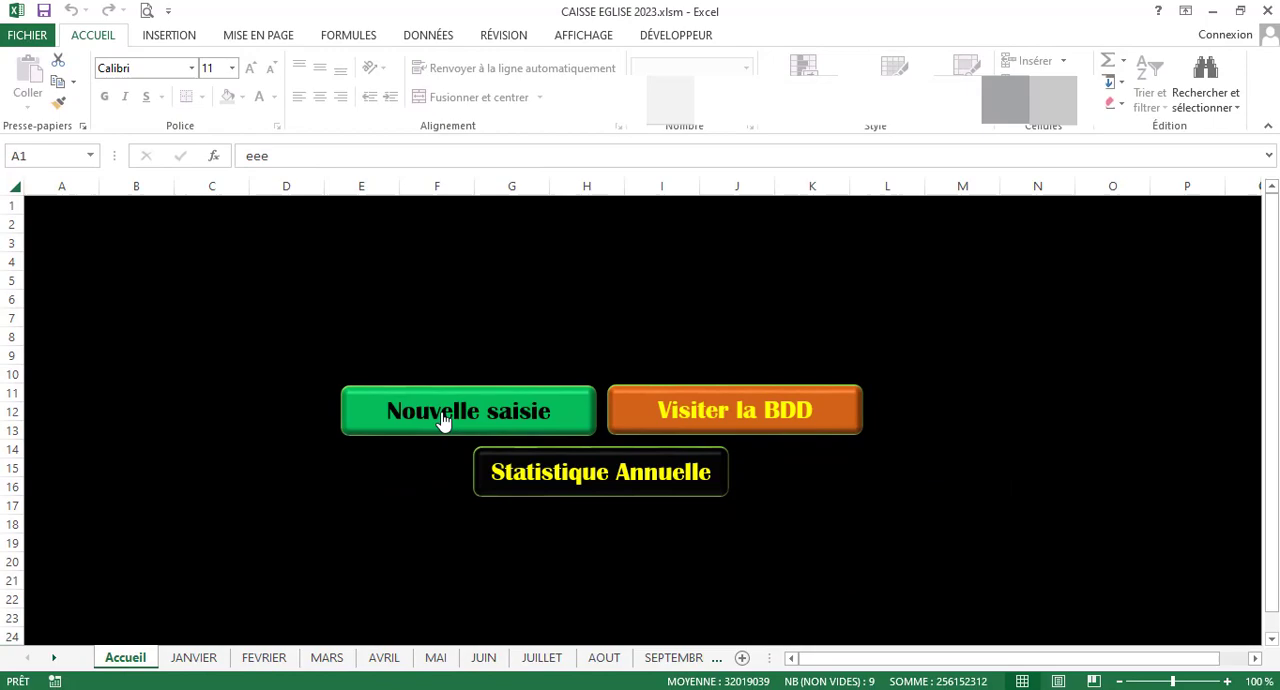
left_click(443, 418)
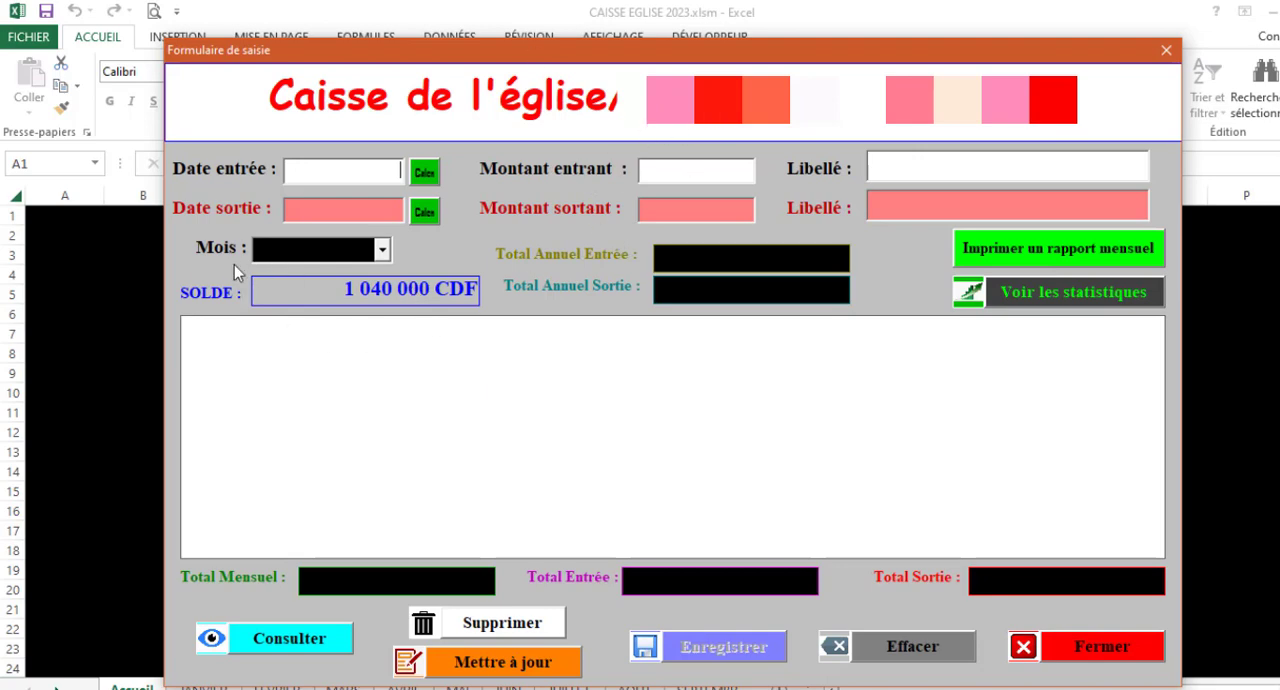
left_click(381, 250)
left_click(300, 274)
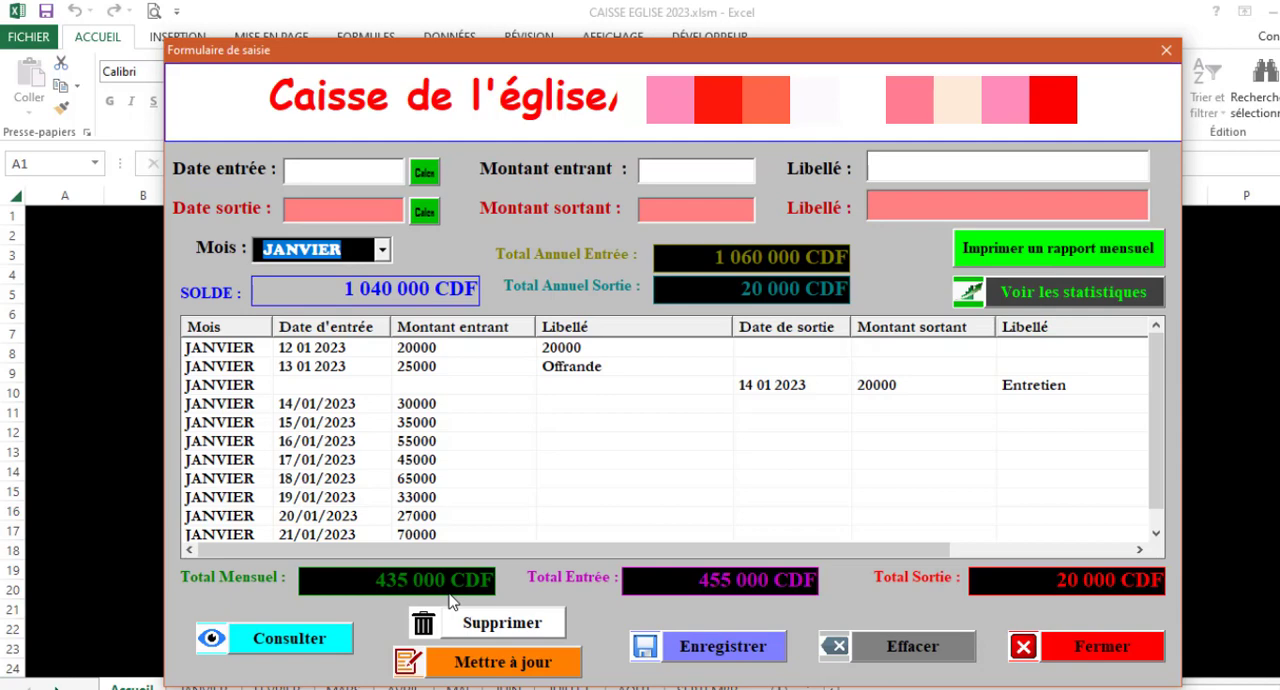
Fill in the incoming date 23/01/2023 and an incoming amount of 20000 for JANVIER
left_click(317, 173)
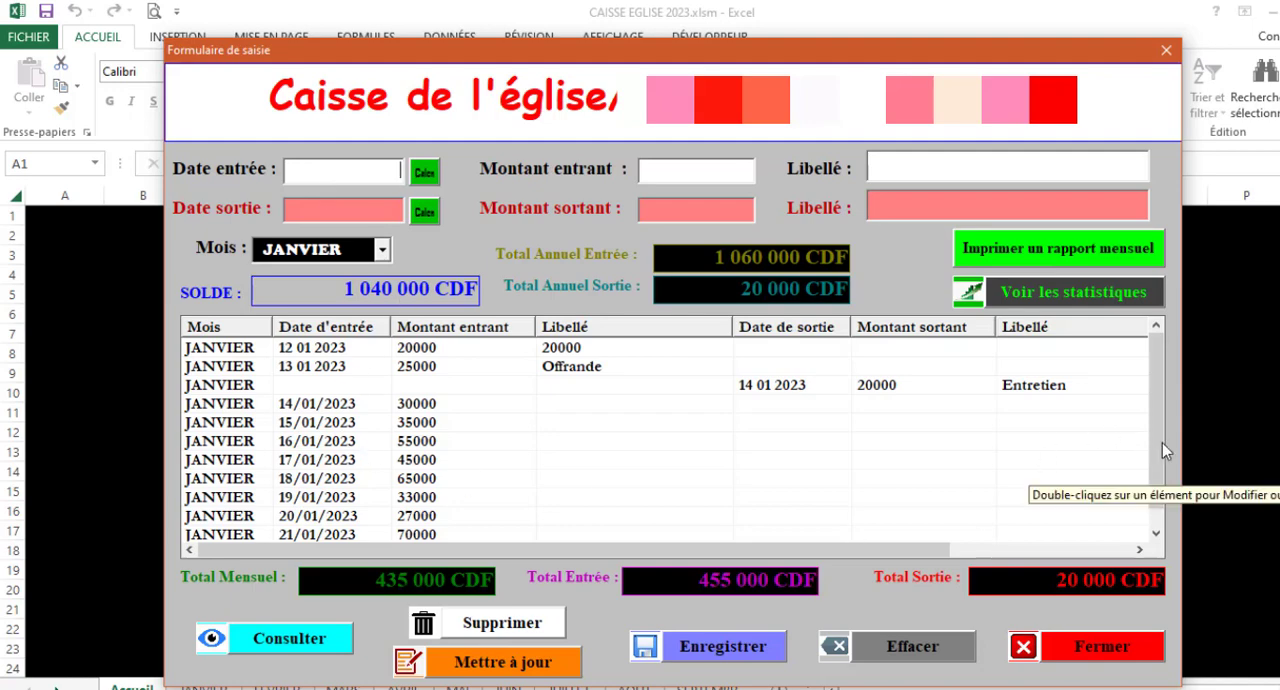
scroll(1155, 453, "down", 1)
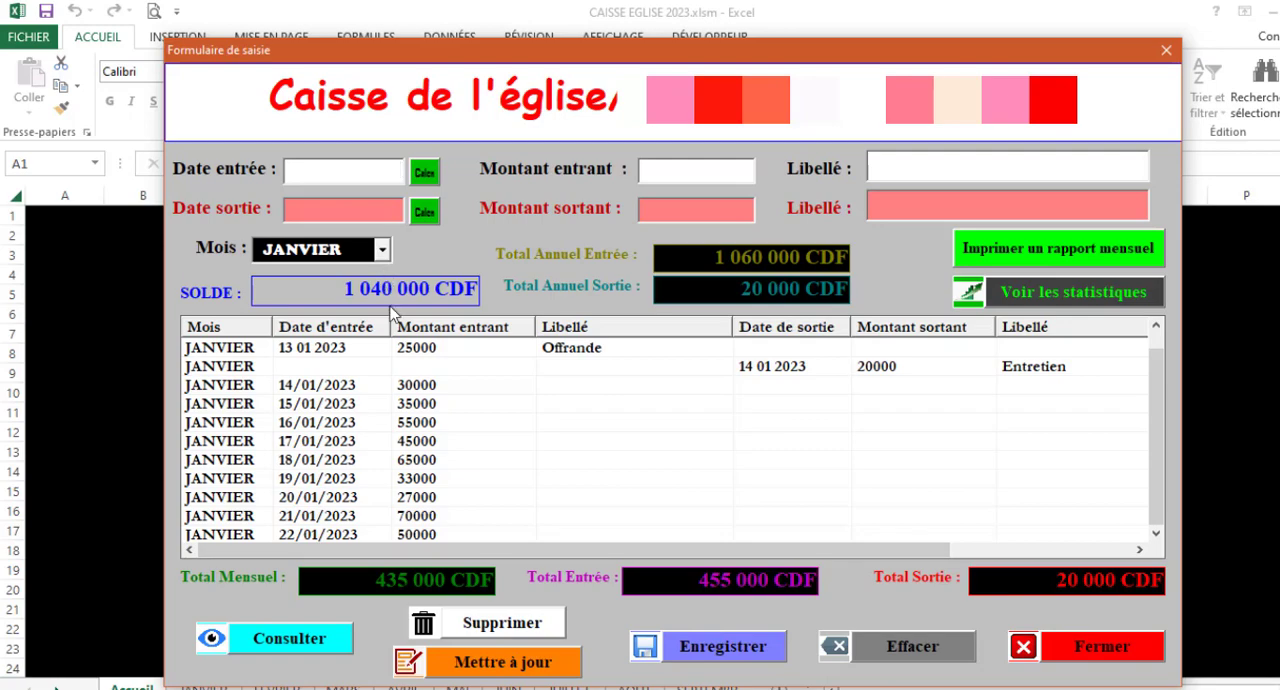
left_click(424, 173)
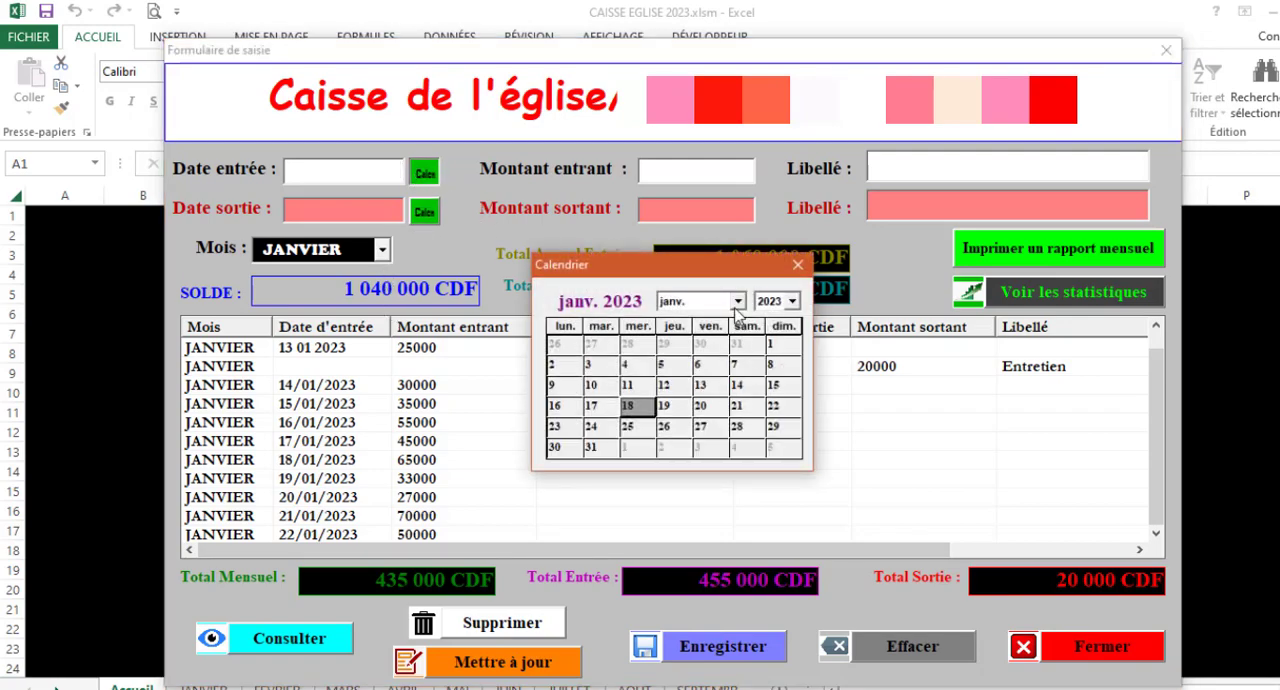
left_click(566, 430)
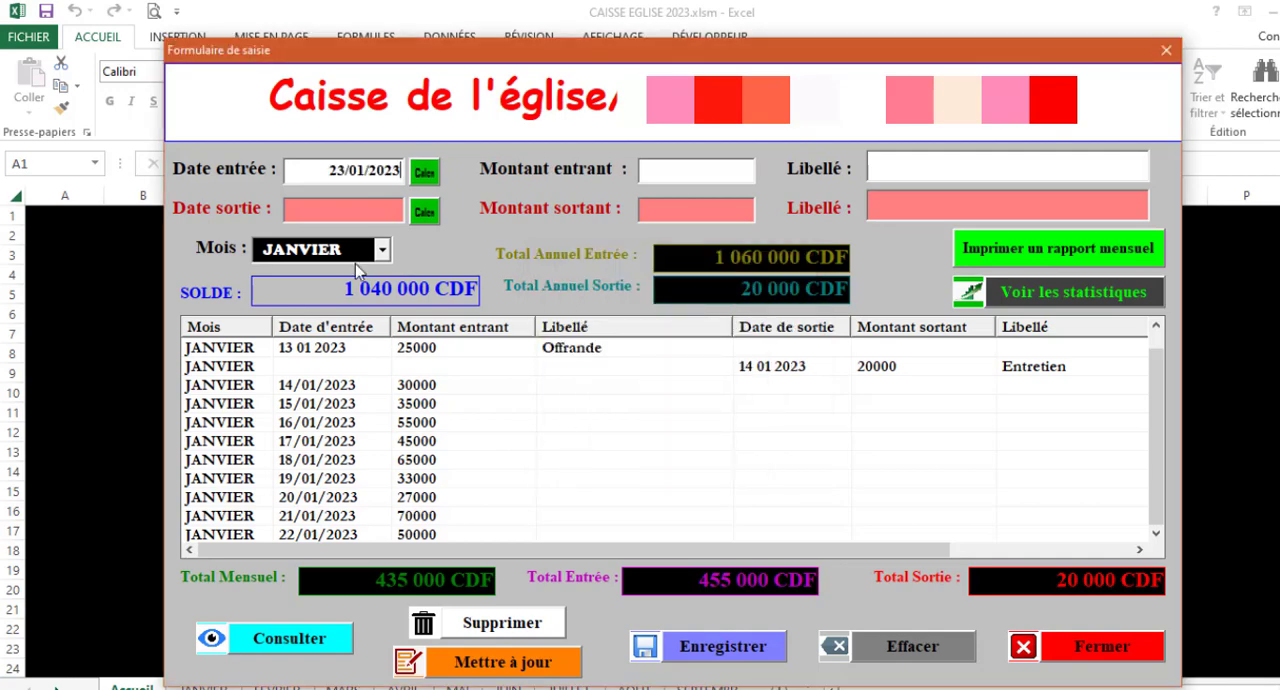
left_click(708, 168)
type("20000")
Label the incoming entry Offrande, save the record and check it at the end of the JANVIER list
left_click(917, 166)
type("o")
key("BackSpace")
type("Offran")
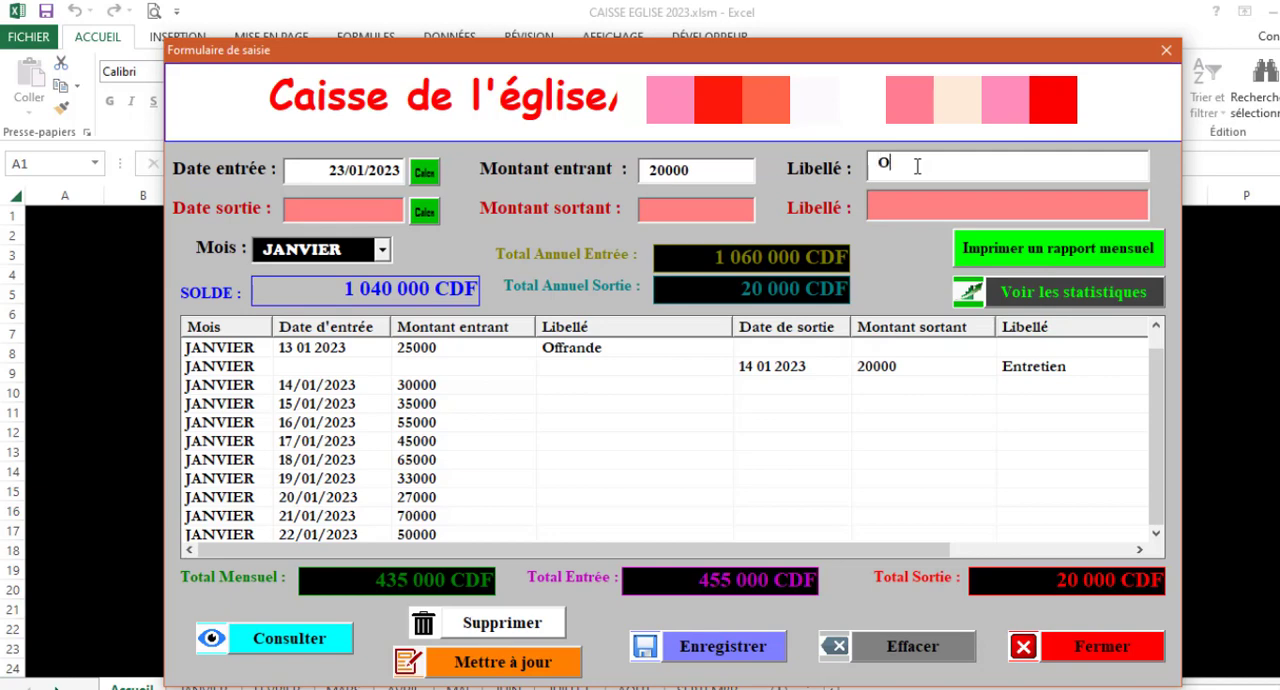
type("de")
left_click(741, 652)
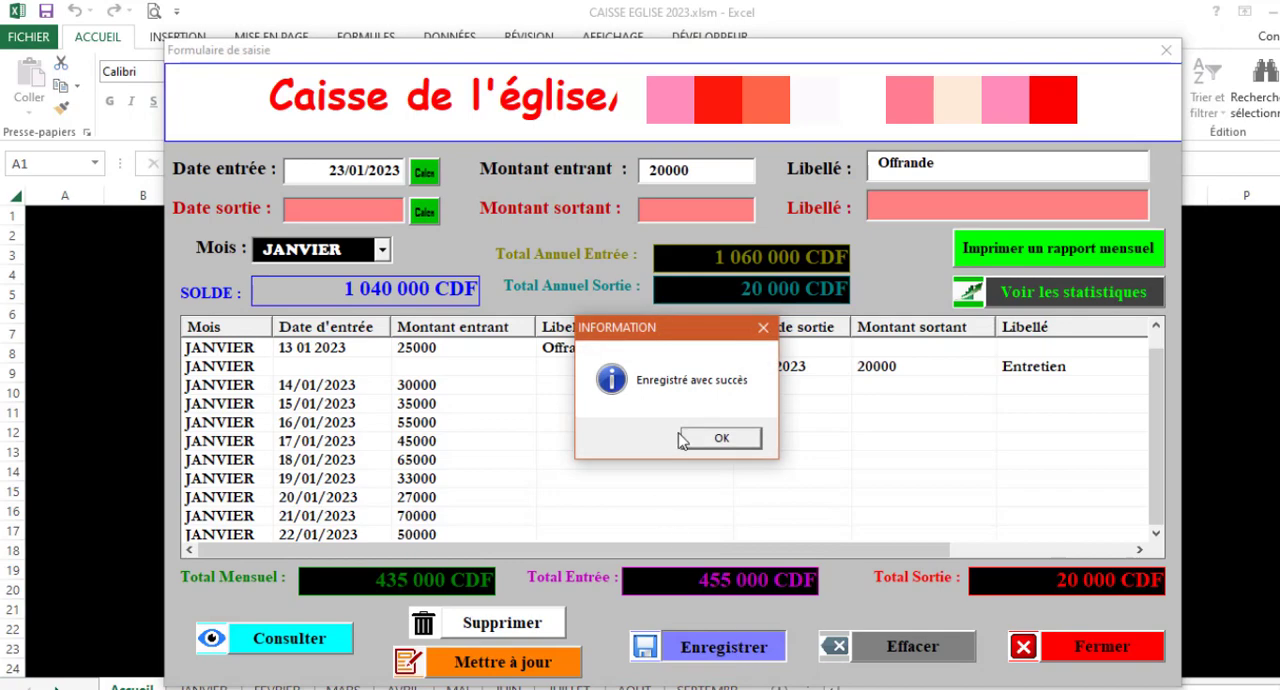
left_click(724, 443)
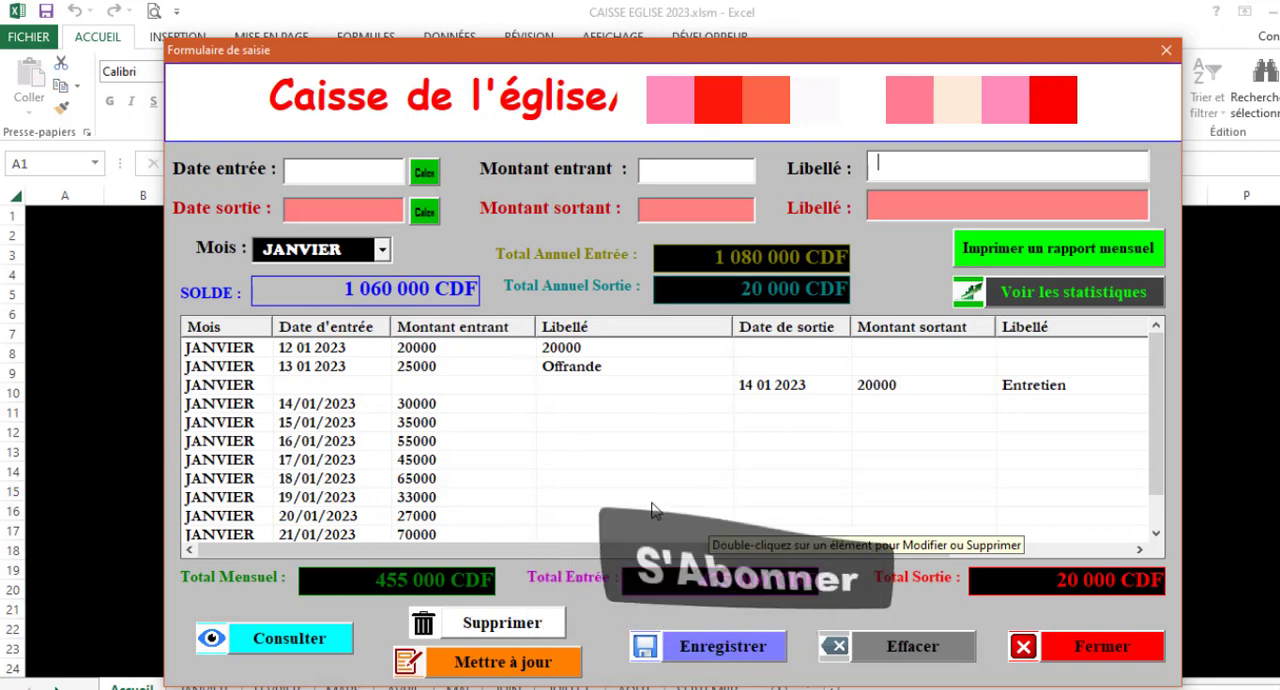
left_click_drag(1157, 414, 1161, 466)
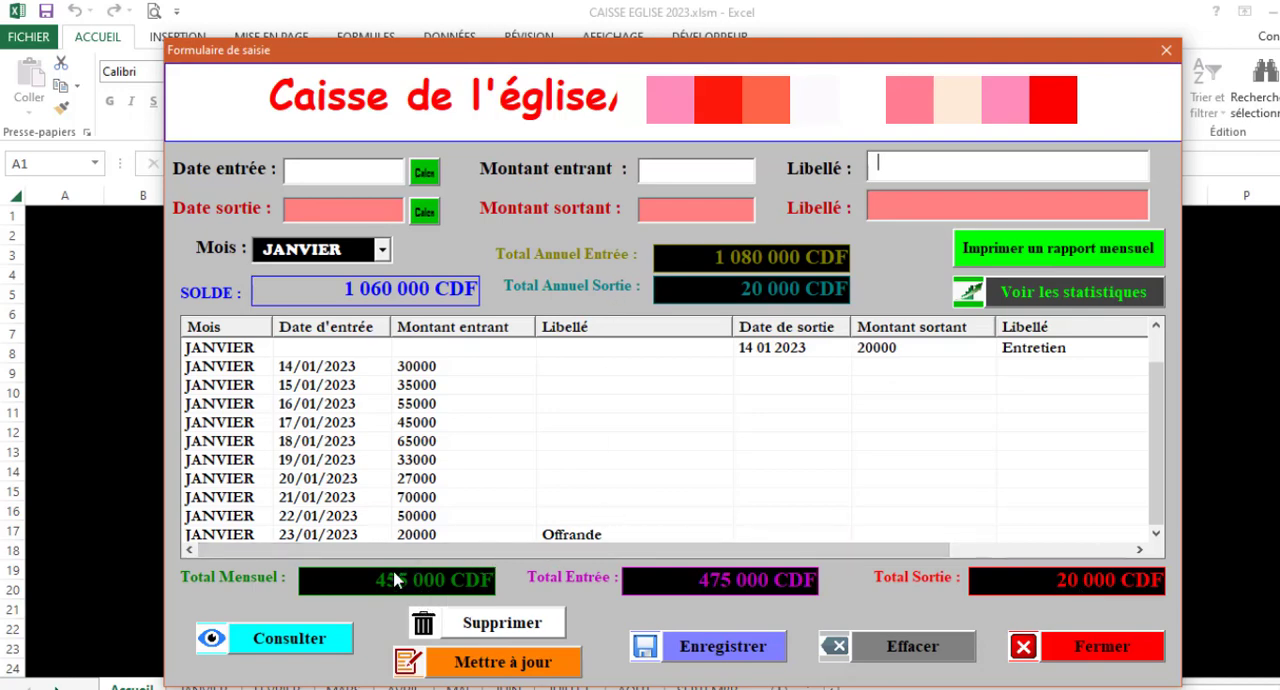
Display the FEVRIER records in the entry form, then switch back to the JANVIER records
left_click(389, 247)
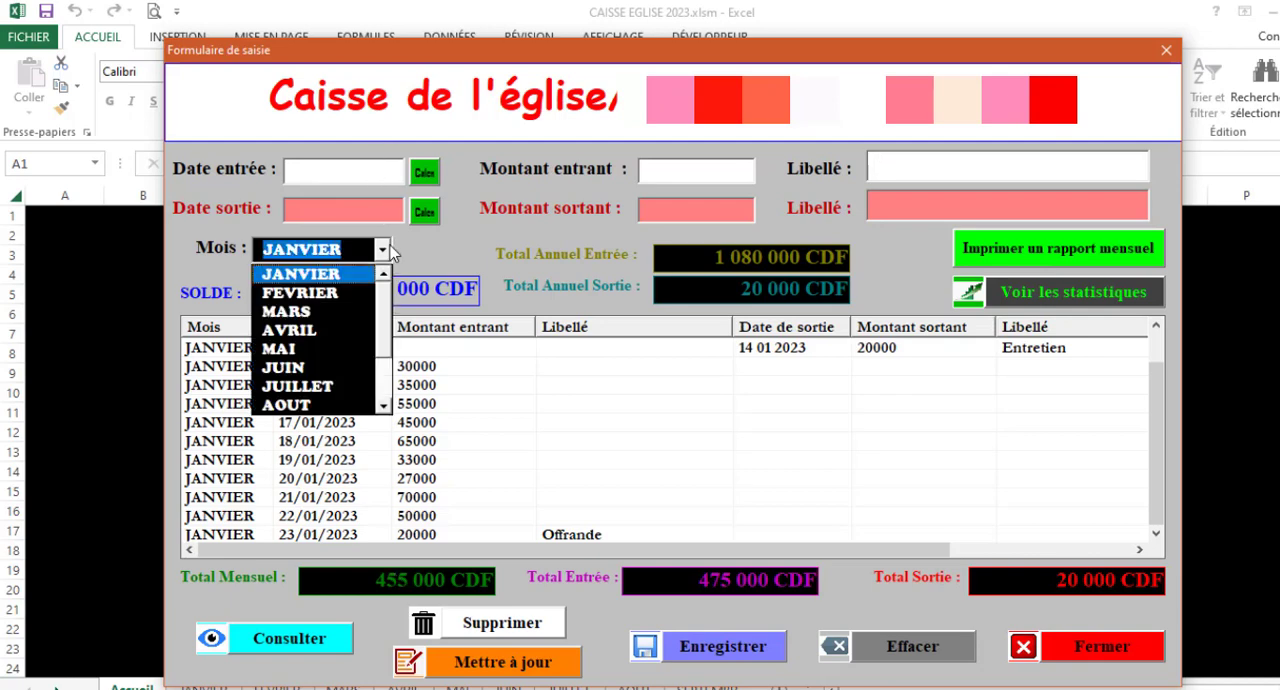
left_click(326, 292)
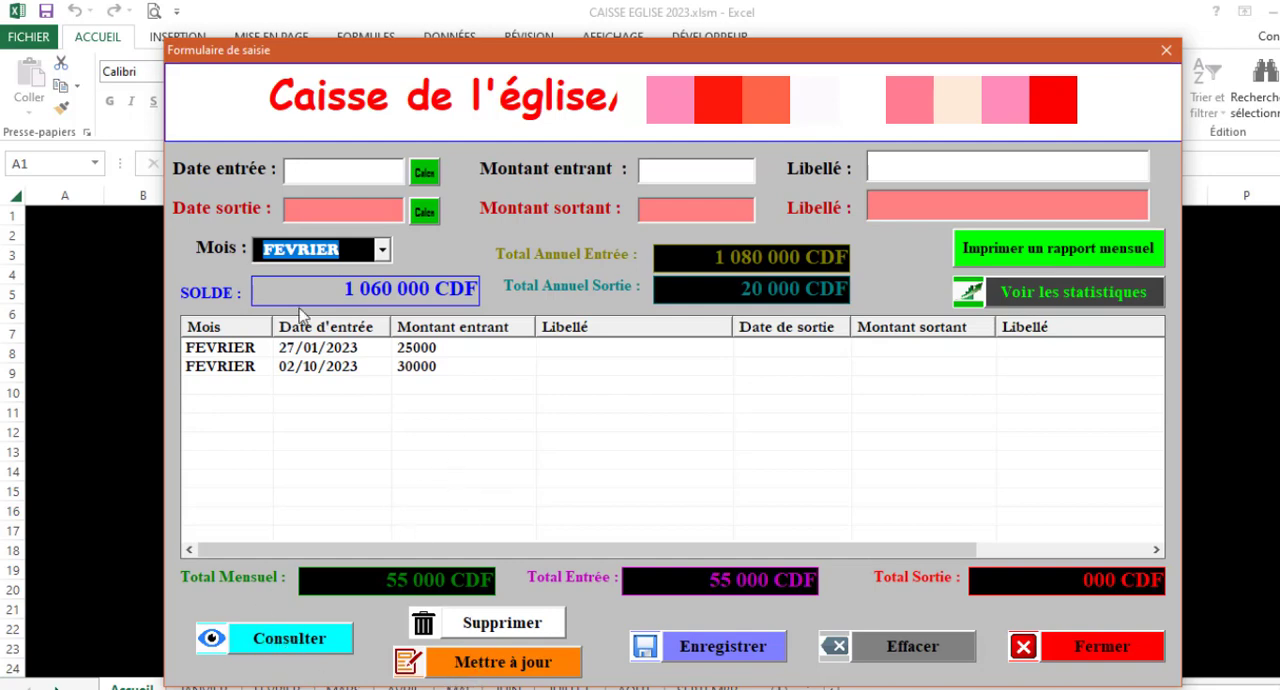
left_click(385, 248)
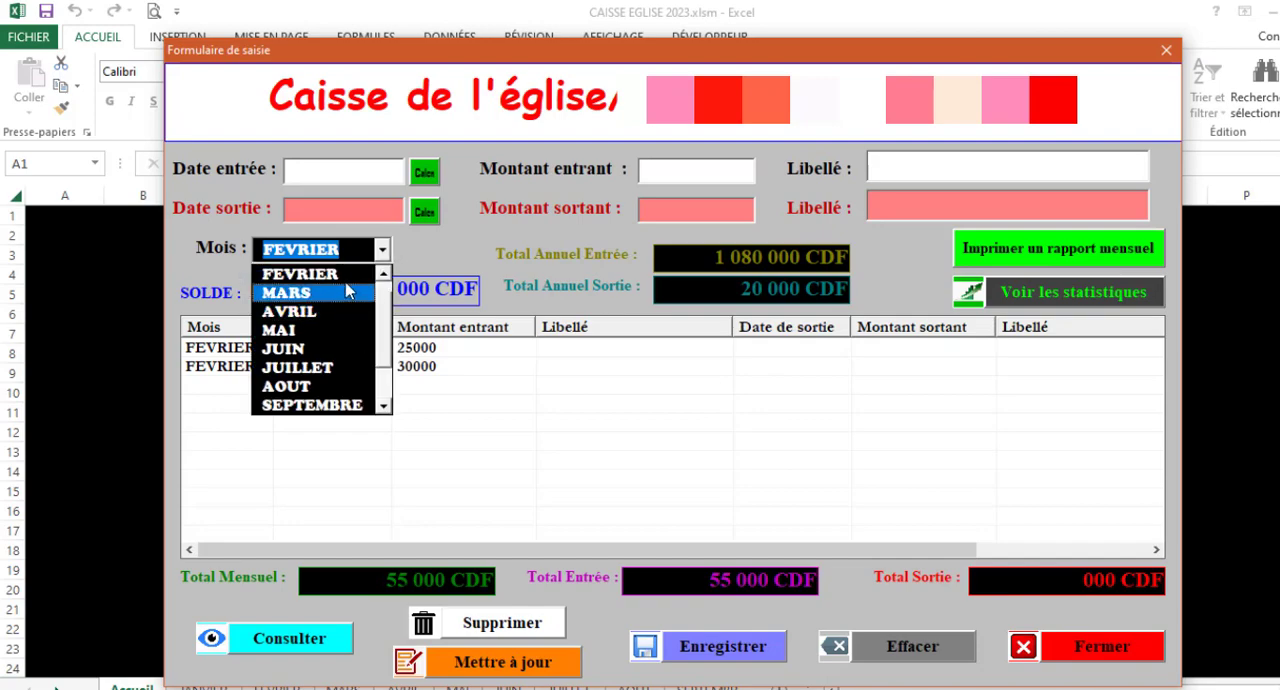
left_click(384, 275)
left_click(337, 277)
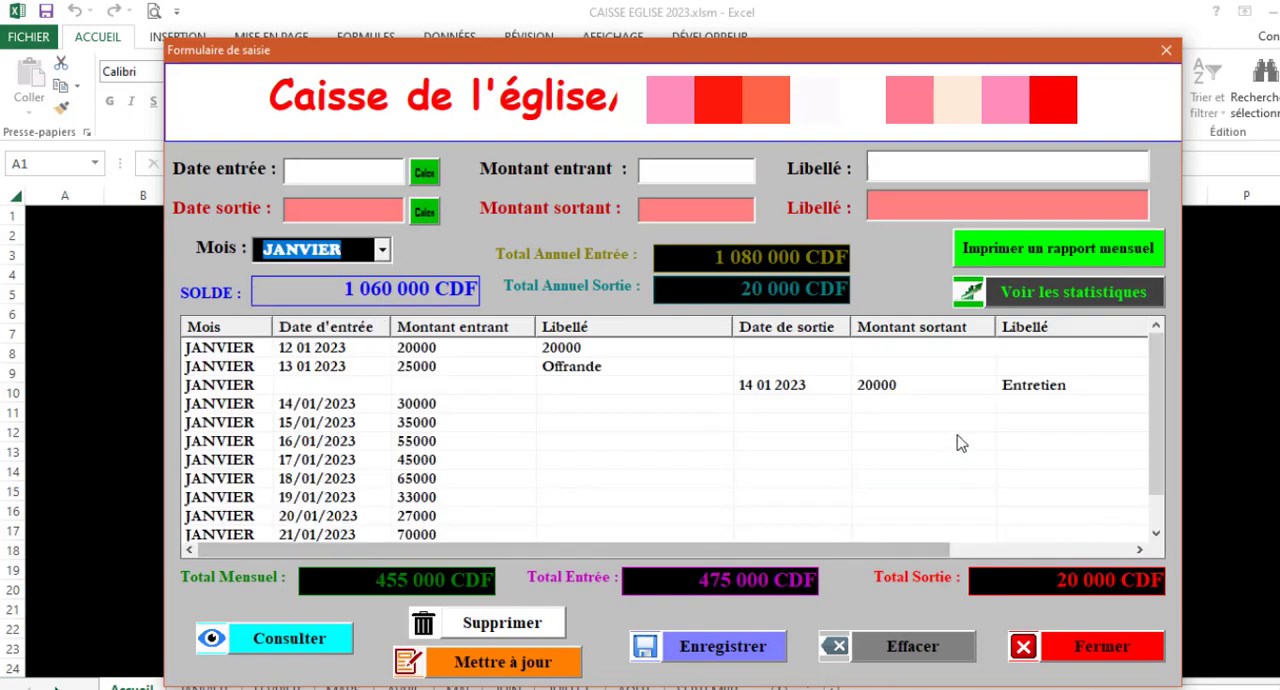
Load the 23/01/2023 Offrande record, set its incoming amount to 30000 and update it
left_click_drag(1160, 395, 1163, 503)
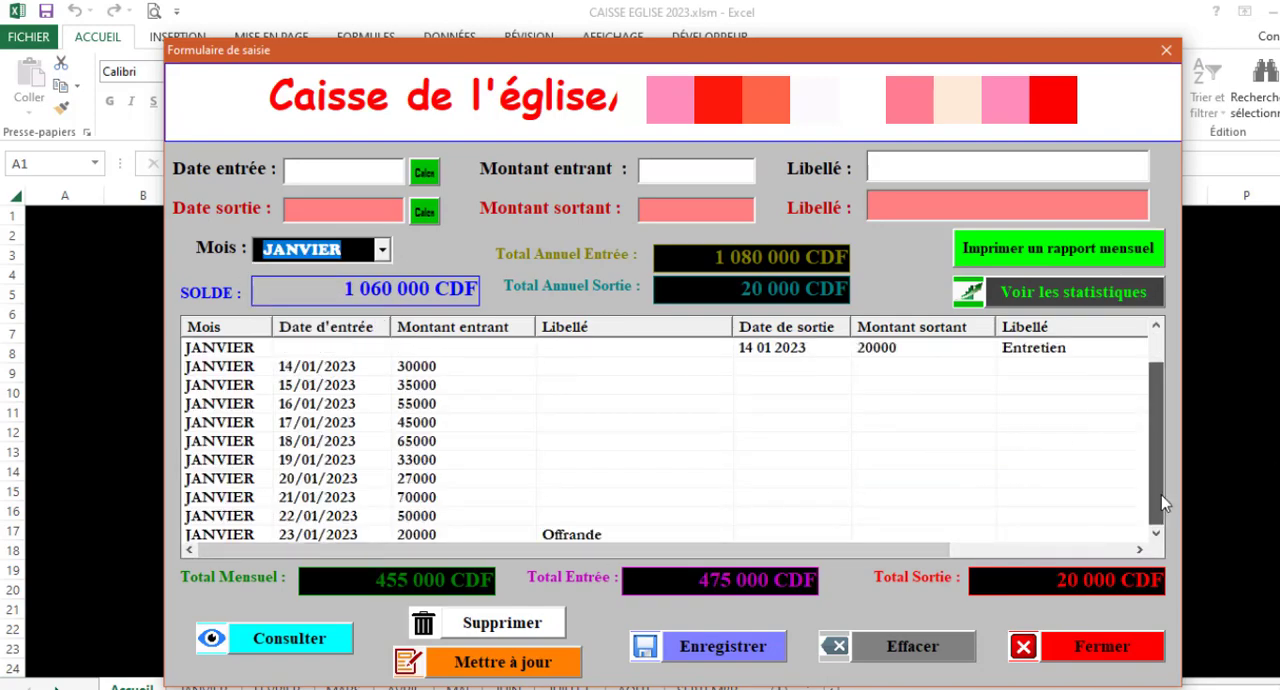
double_click(364, 530)
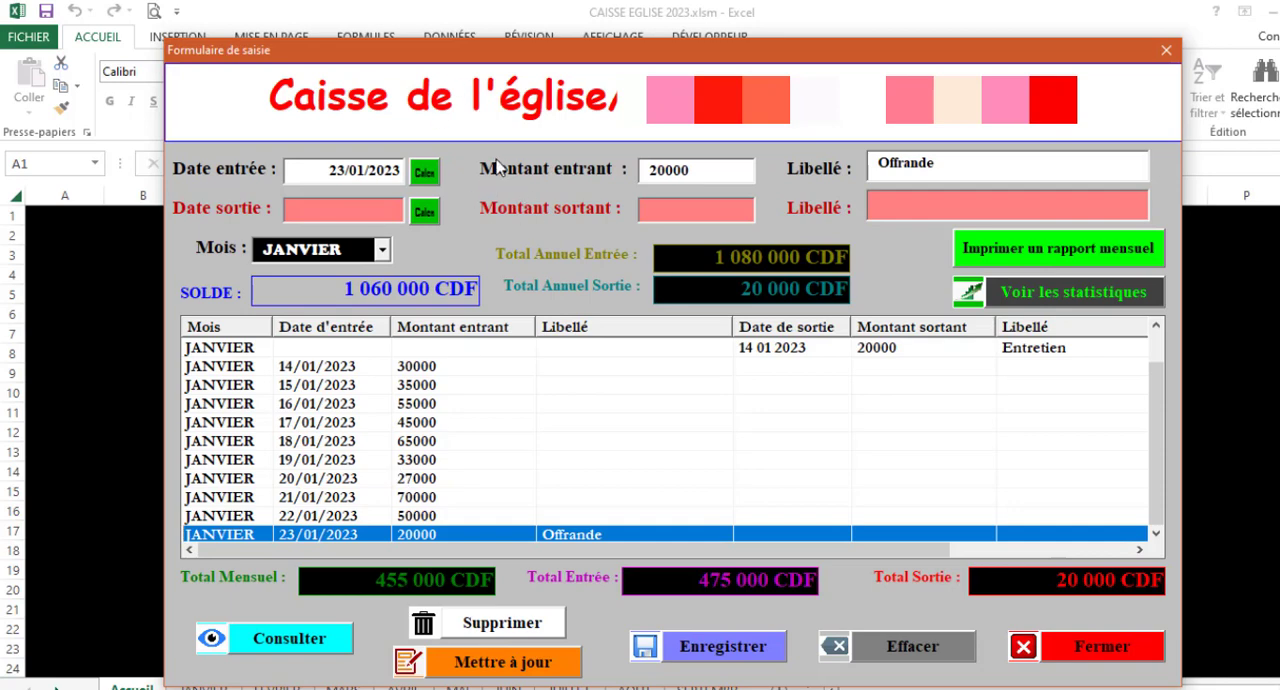
left_click(661, 165)
key("BackSpace")
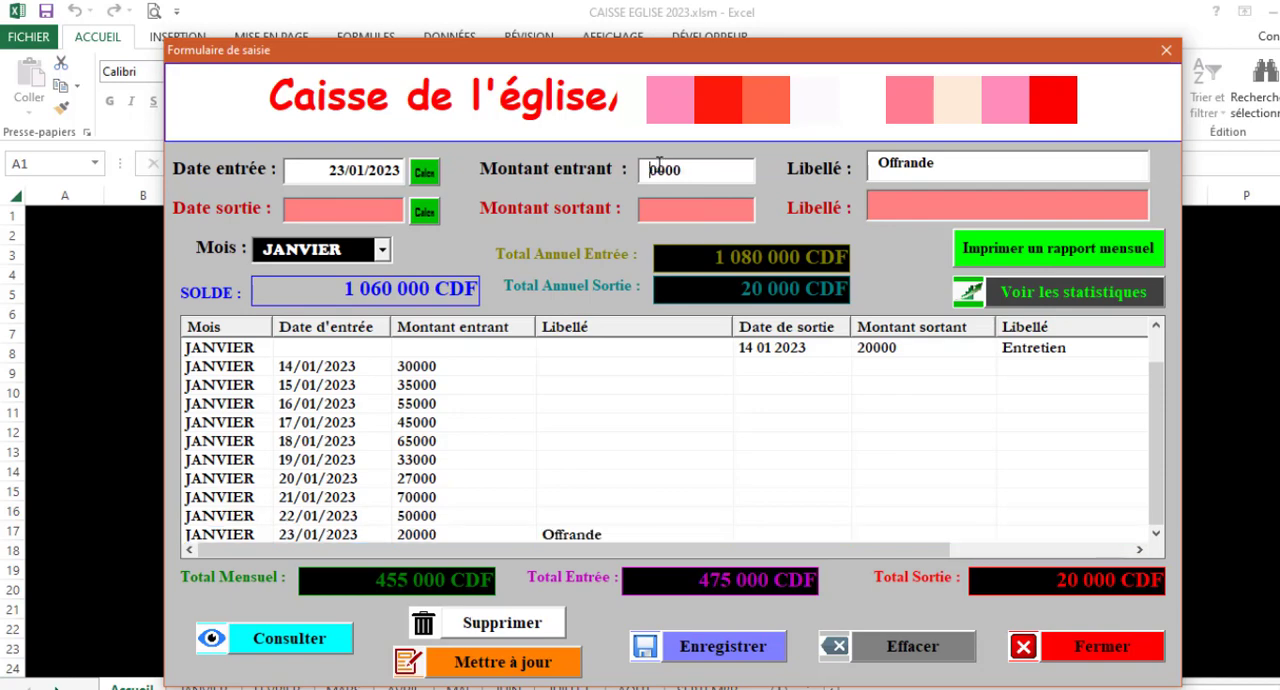
type("3")
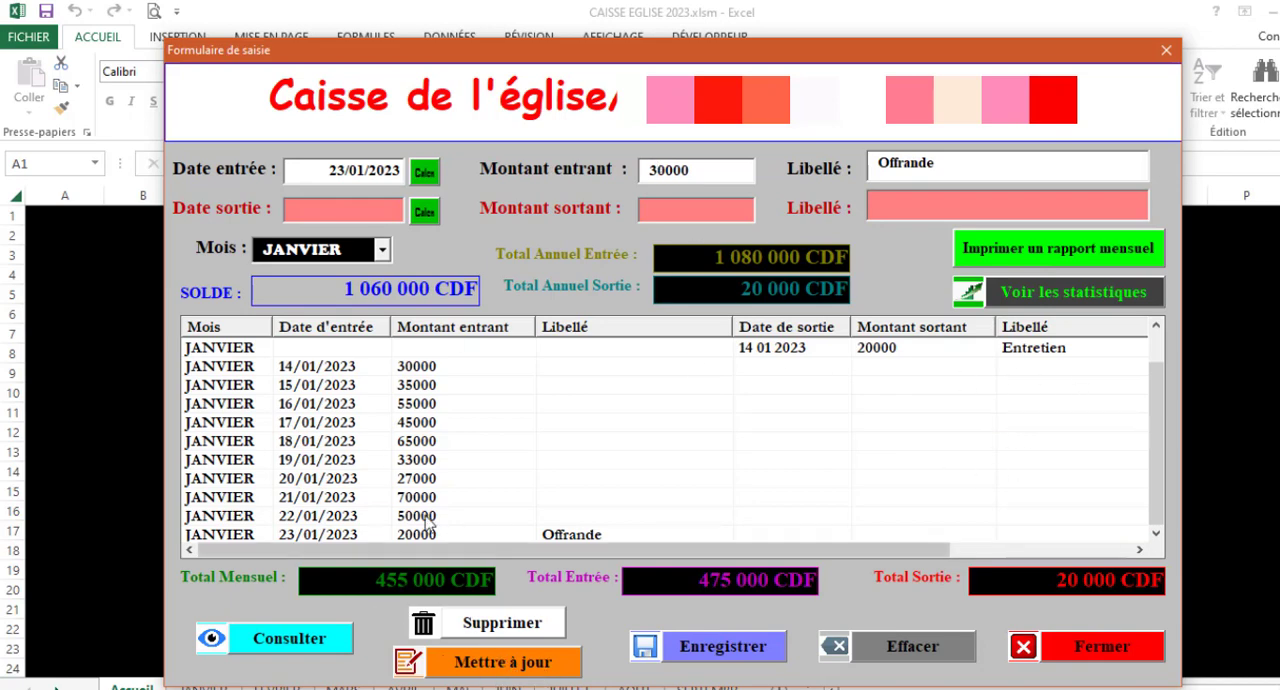
left_click(512, 662)
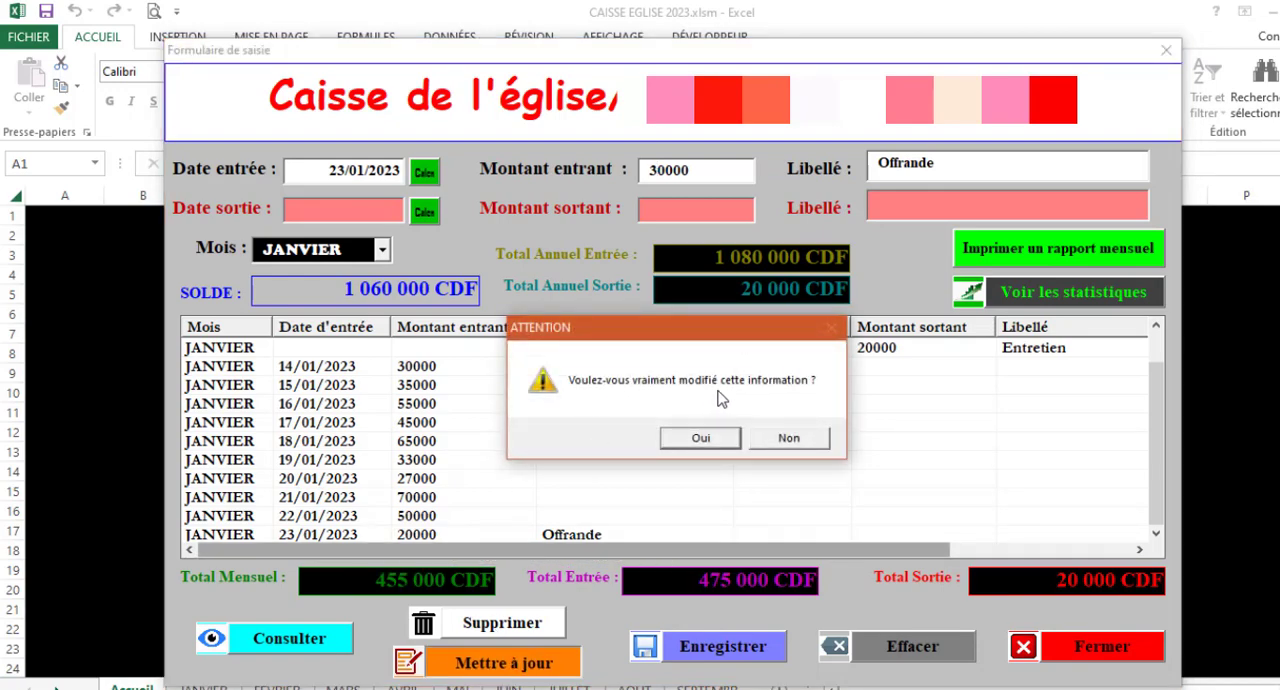
left_click(690, 440)
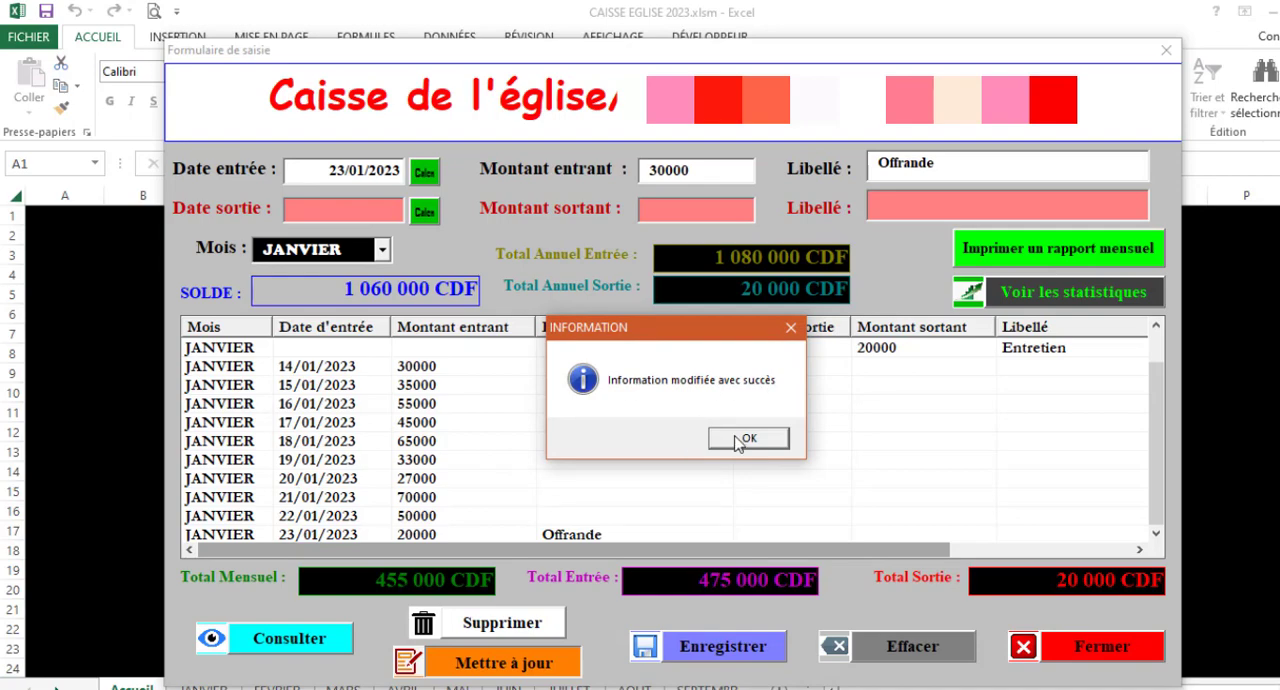
left_click(745, 439)
left_click_drag(1180, 403, 1175, 447)
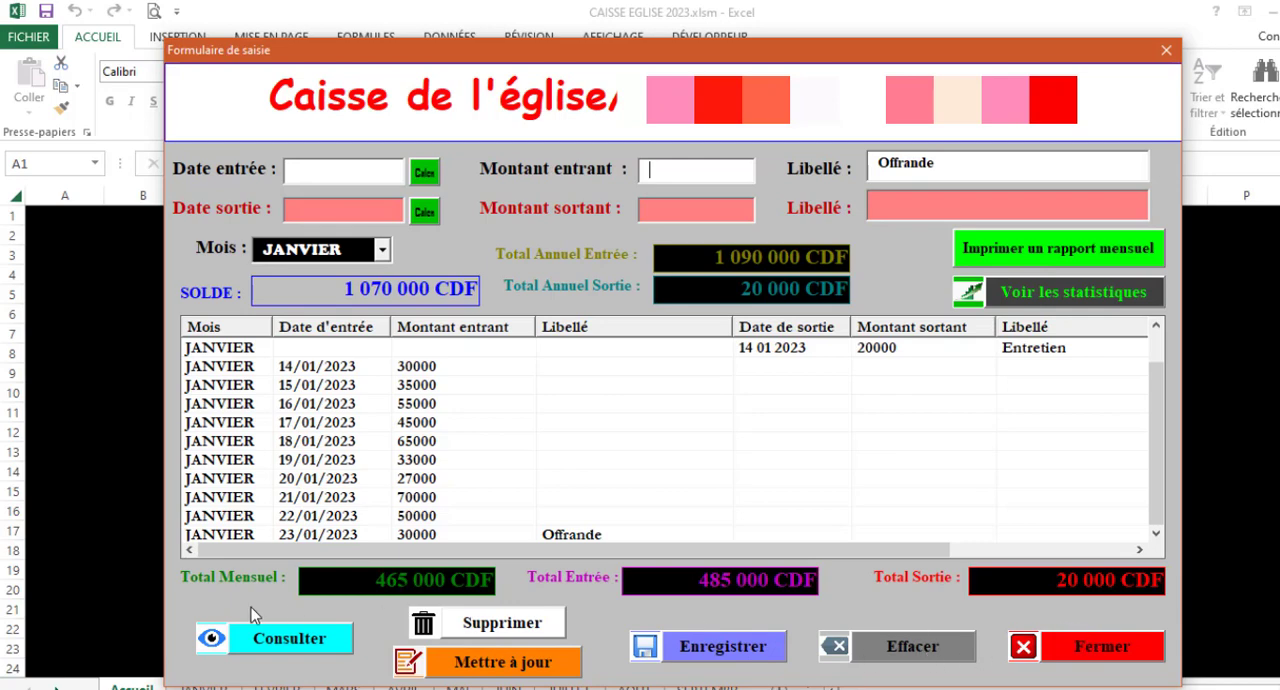
Open the JANVIER sheet through the database consultation form and close the form
left_click(322, 648)
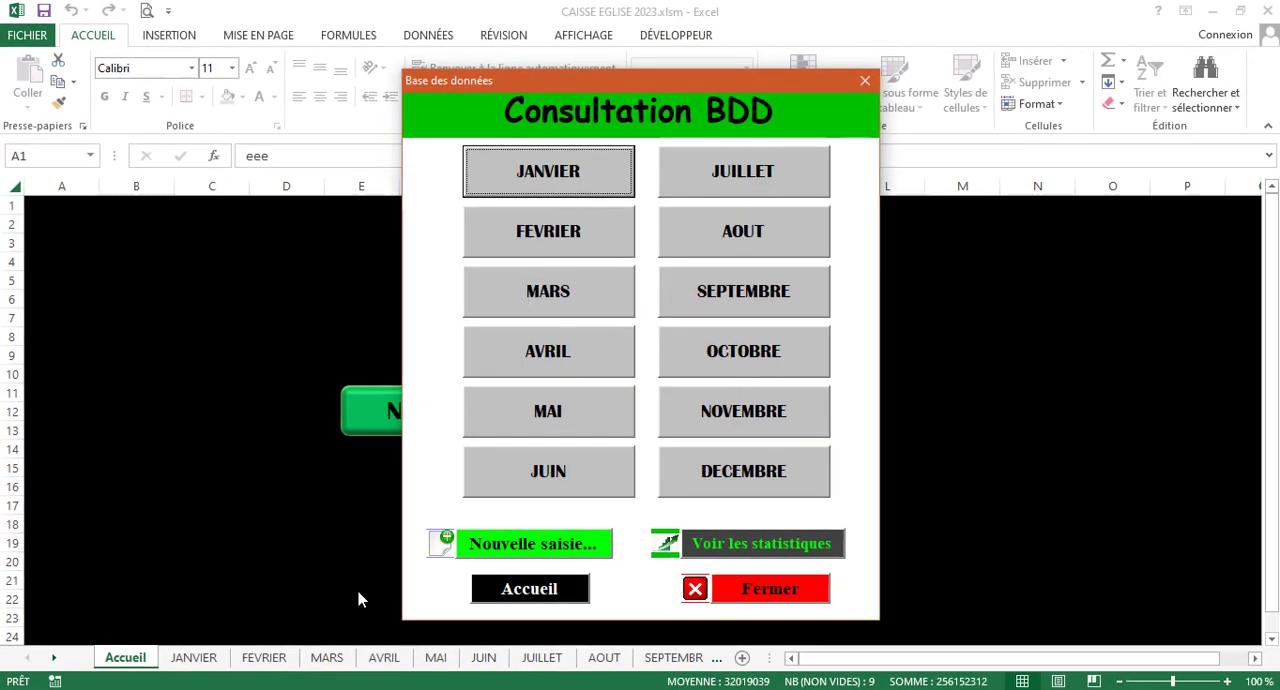
left_click(571, 168)
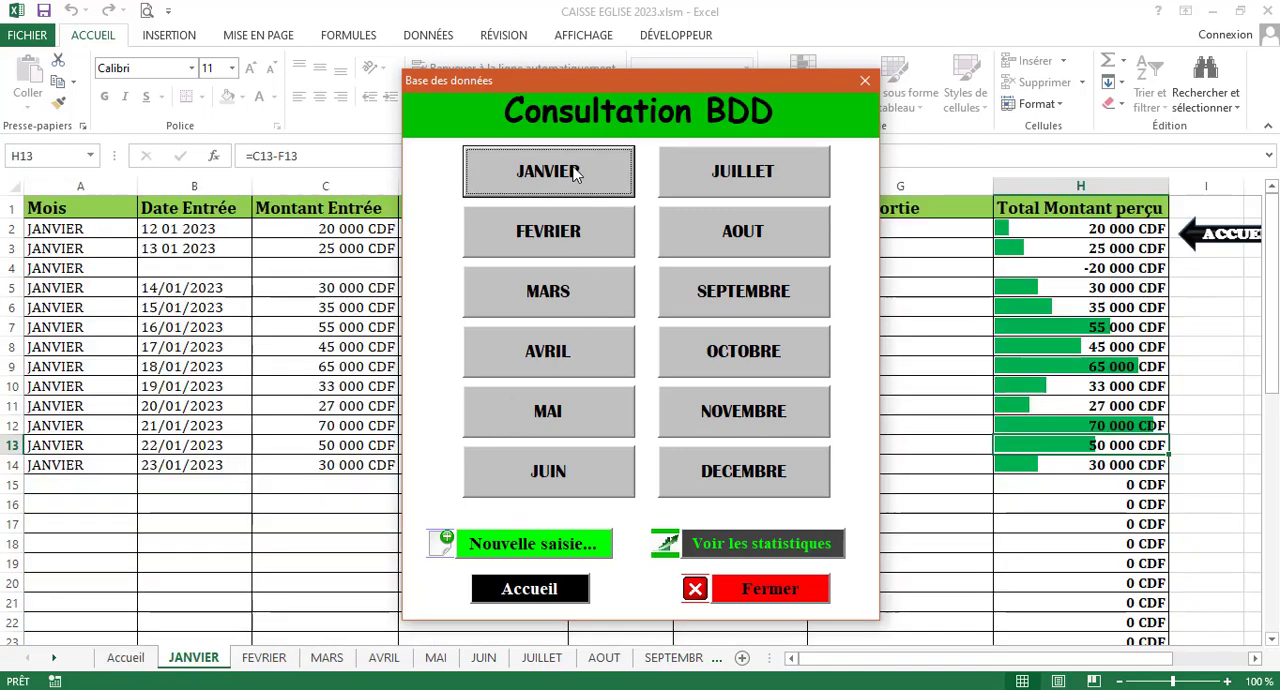
left_click(751, 593)
Examine the 23/01/2023 record in row 14 of the JANVIER sheet, including its label and outgoing columns
key("Down")
key("Down")
key("Down")
key("Down")
key("Down")
key("Down")
key("Down")
key("Down")
key("Down")
key("Down")
key("Down")
key("Down")
key("Down")
key("Down")
key("Down")
key("Down")
key("Down")
key("Down")
key("Down")
key("Down")
key("Down")
key("Down")
key("Down")
key("Down")
key("Down")
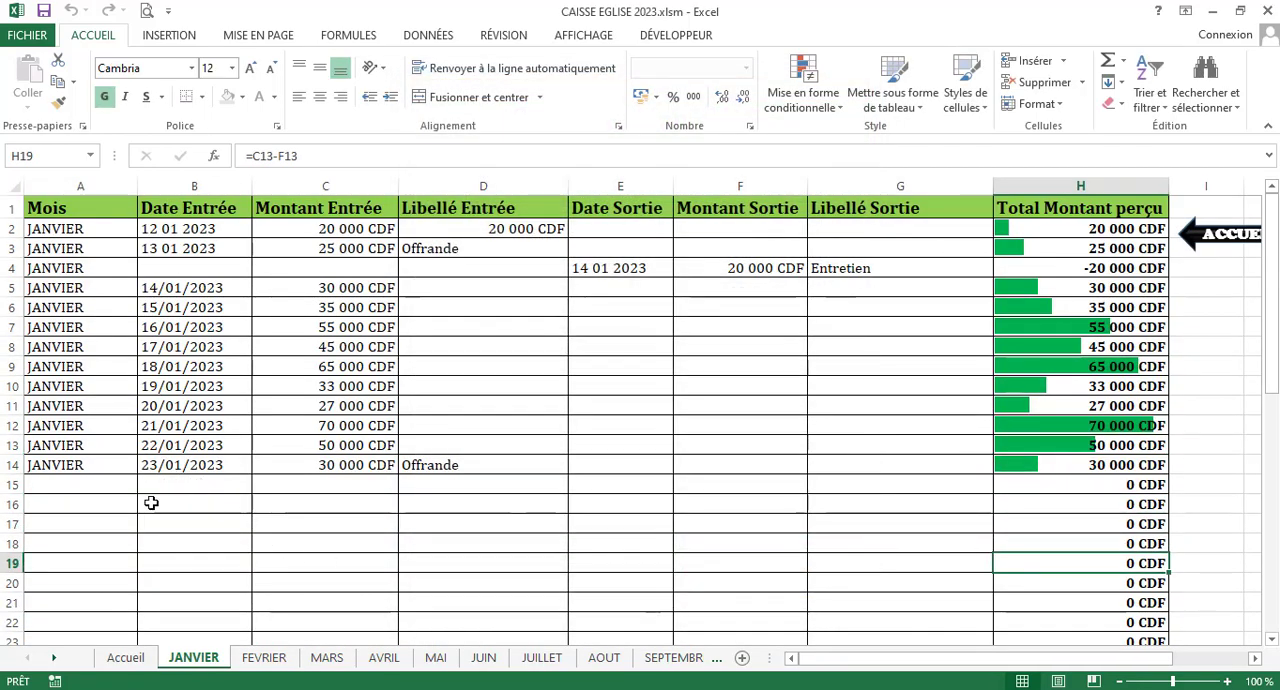
left_click(163, 531)
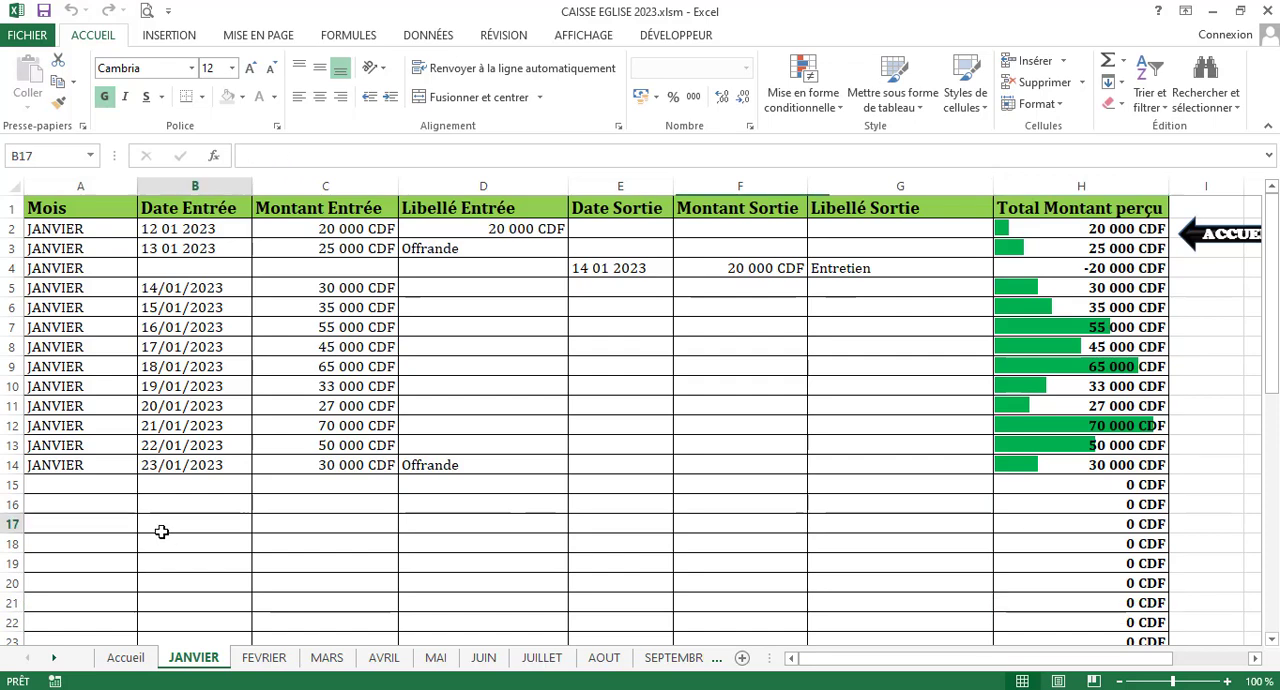
left_click(65, 461)
left_click(10, 465)
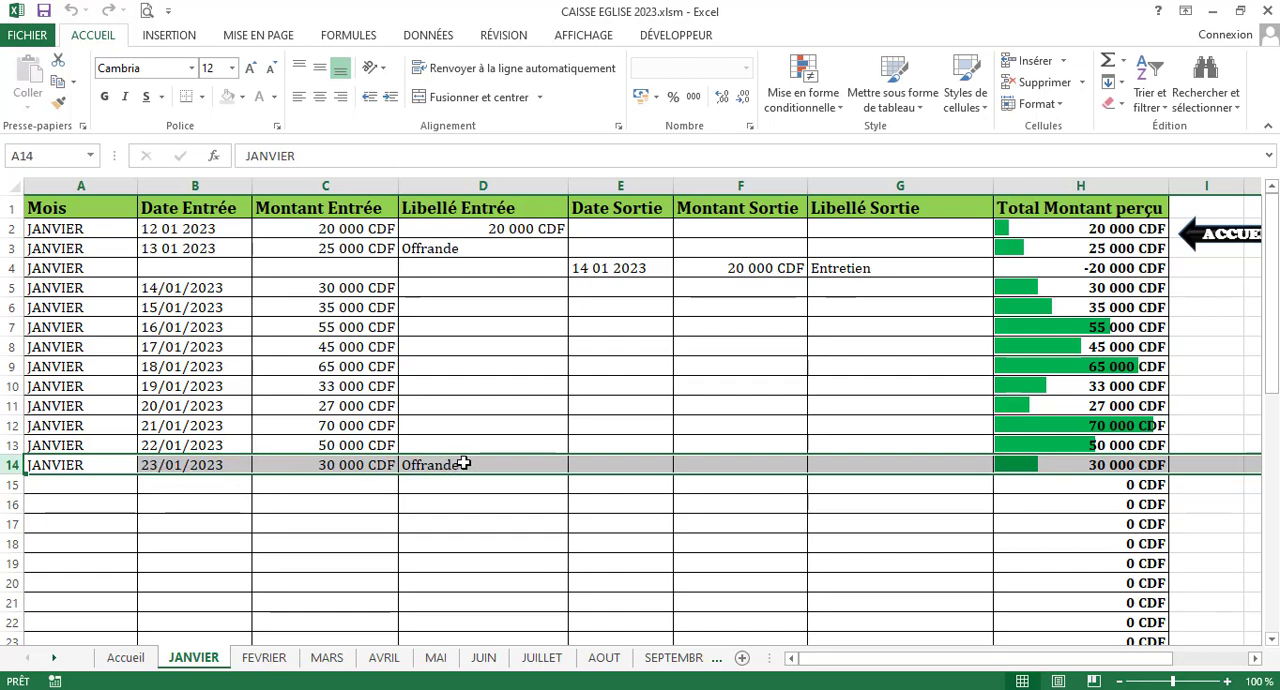
left_click(442, 539)
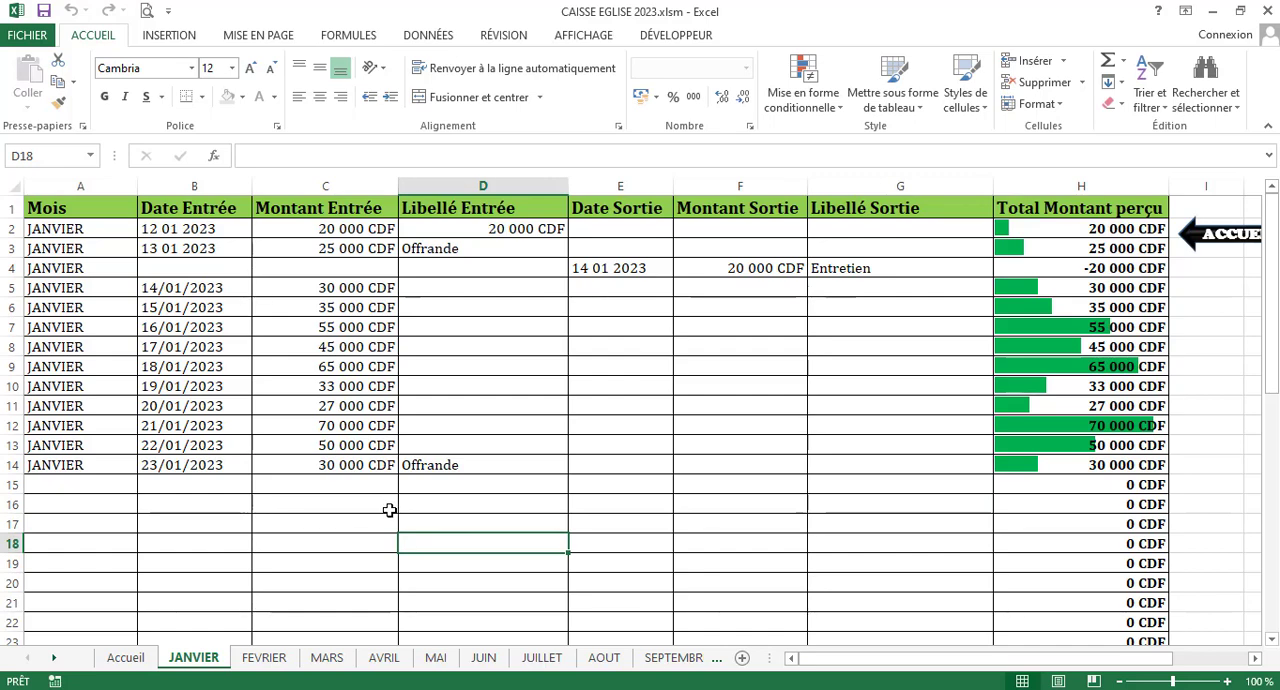
left_click(840, 457)
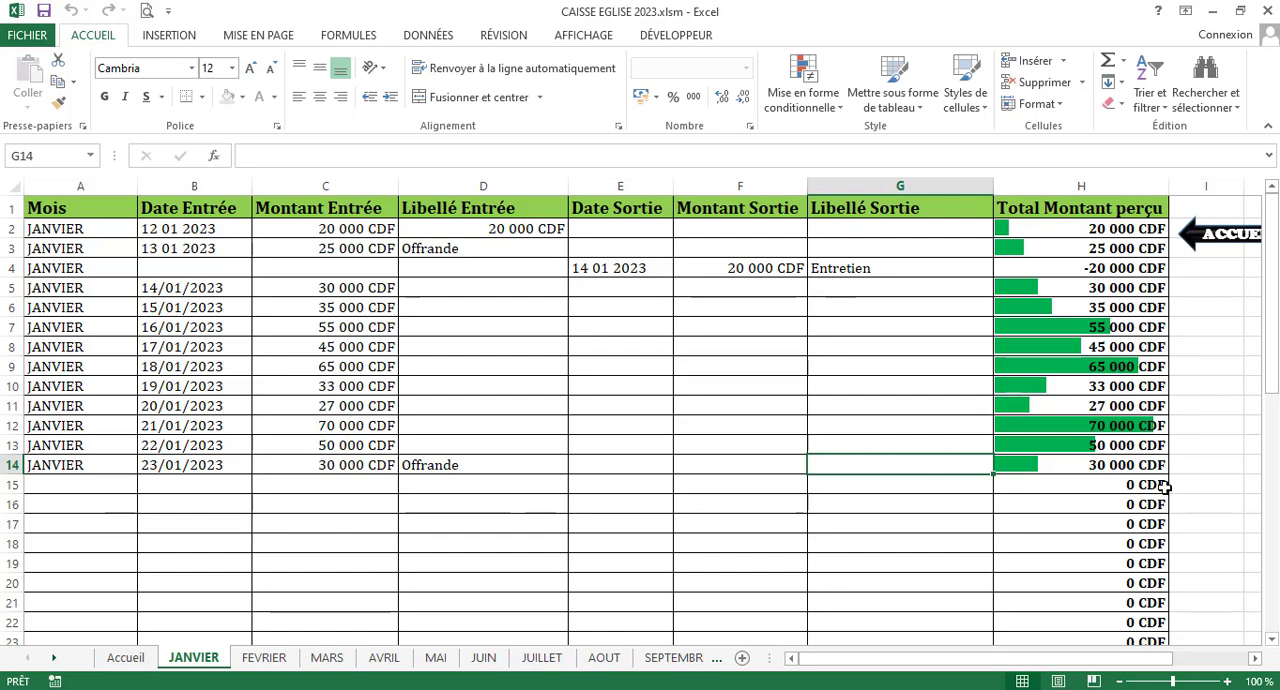
Look over the Total Montant perçu column of the JANVIER sheet and return to the Accueil sheet
left_click_drag(1004, 666, 1000, 666)
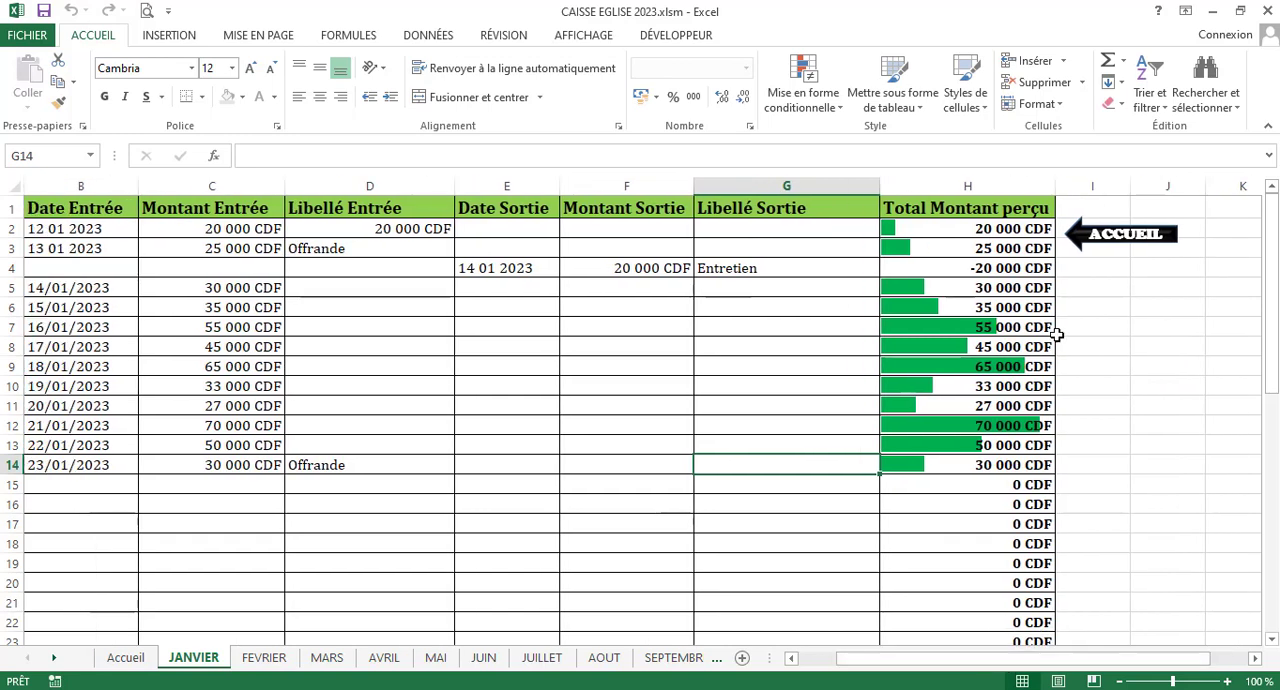
key("Down")
key("Down")
key("Down")
key("Down")
key("Down")
key("Down")
key("Down")
key("Down")
key("Down")
key("Down")
key("Down")
key("Down")
key("Down")
key("Down")
key("Down")
key("Down")
key("Down")
key("Down")
key("Down")
key("Down")
key("Down")
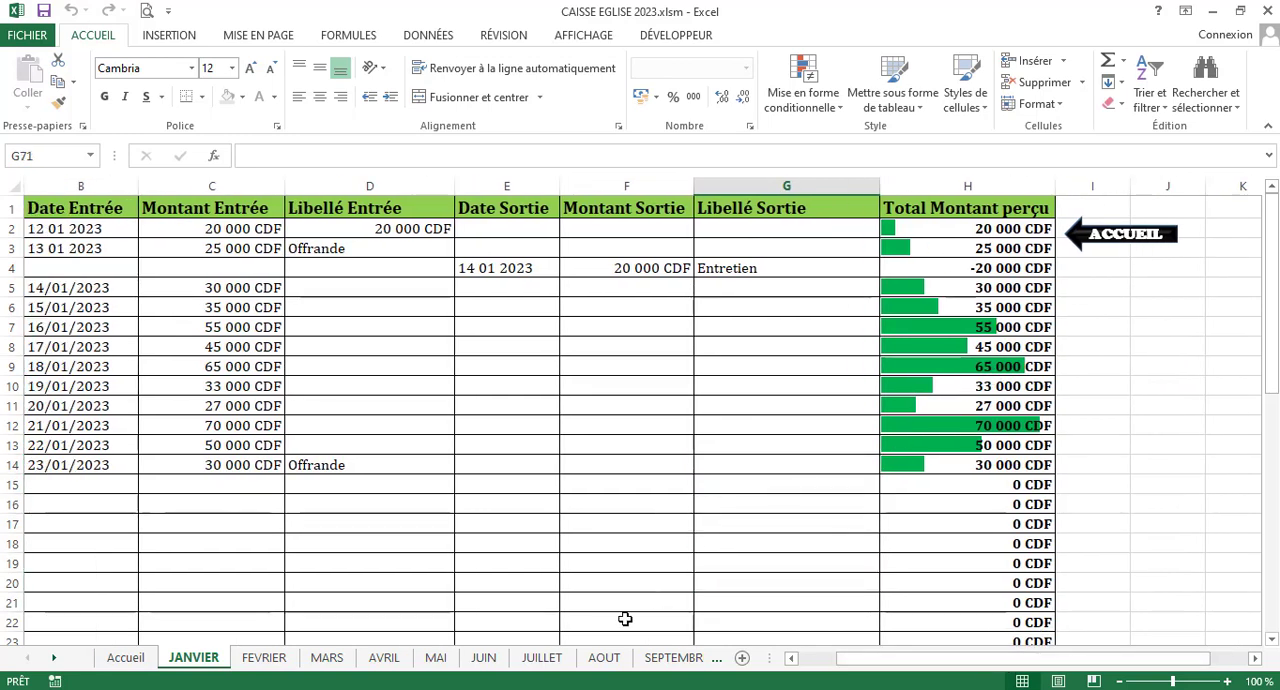
left_click(744, 386)
left_click(1128, 238)
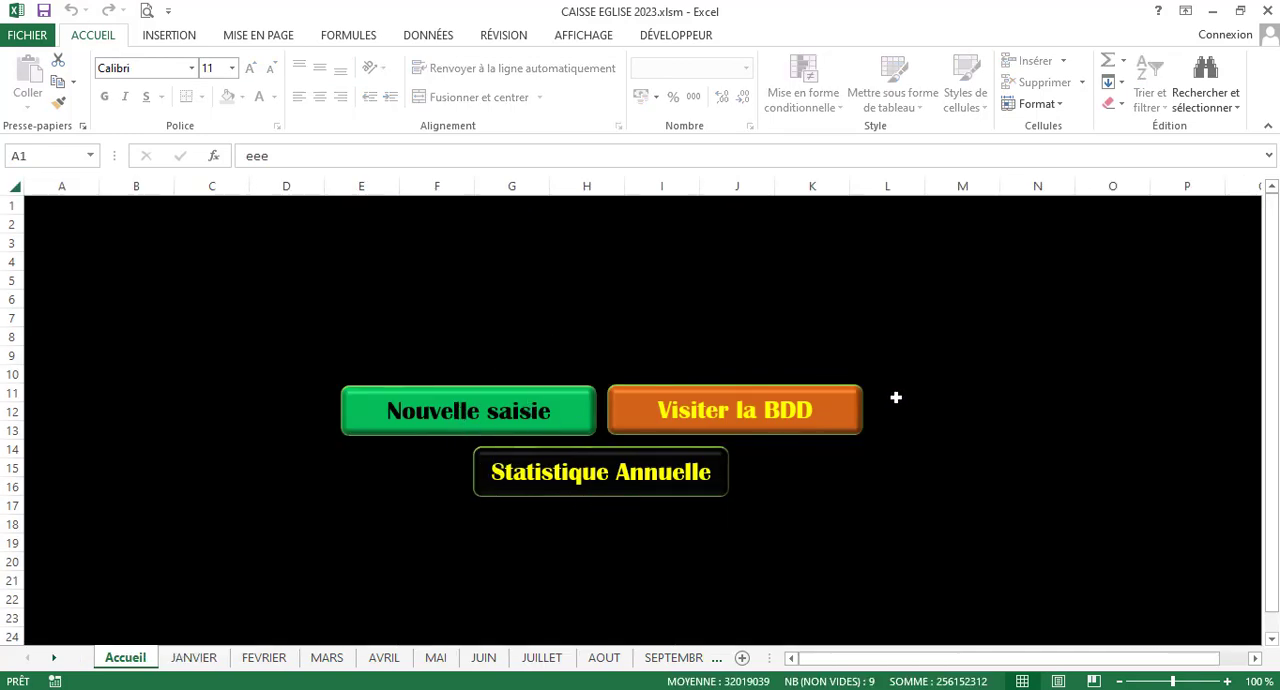
View the DECEMBRE sheet through the database consultation form and return to the Accueil sheet
left_click(850, 416)
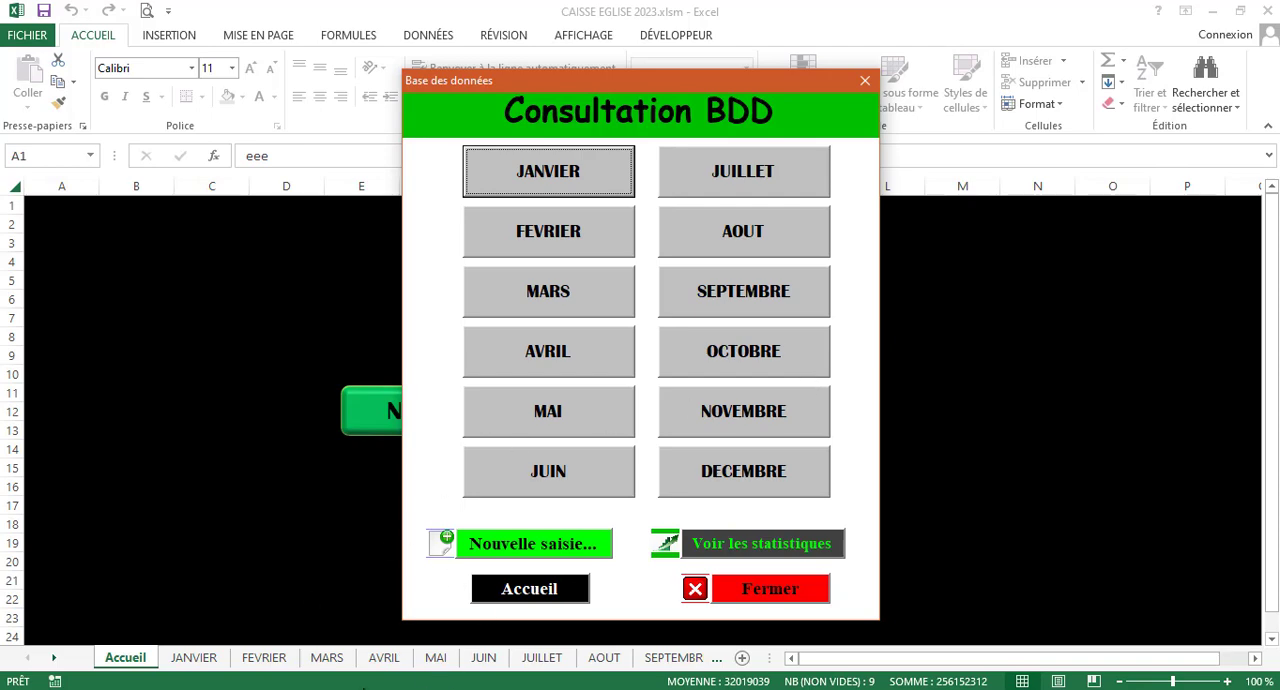
left_click(740, 480)
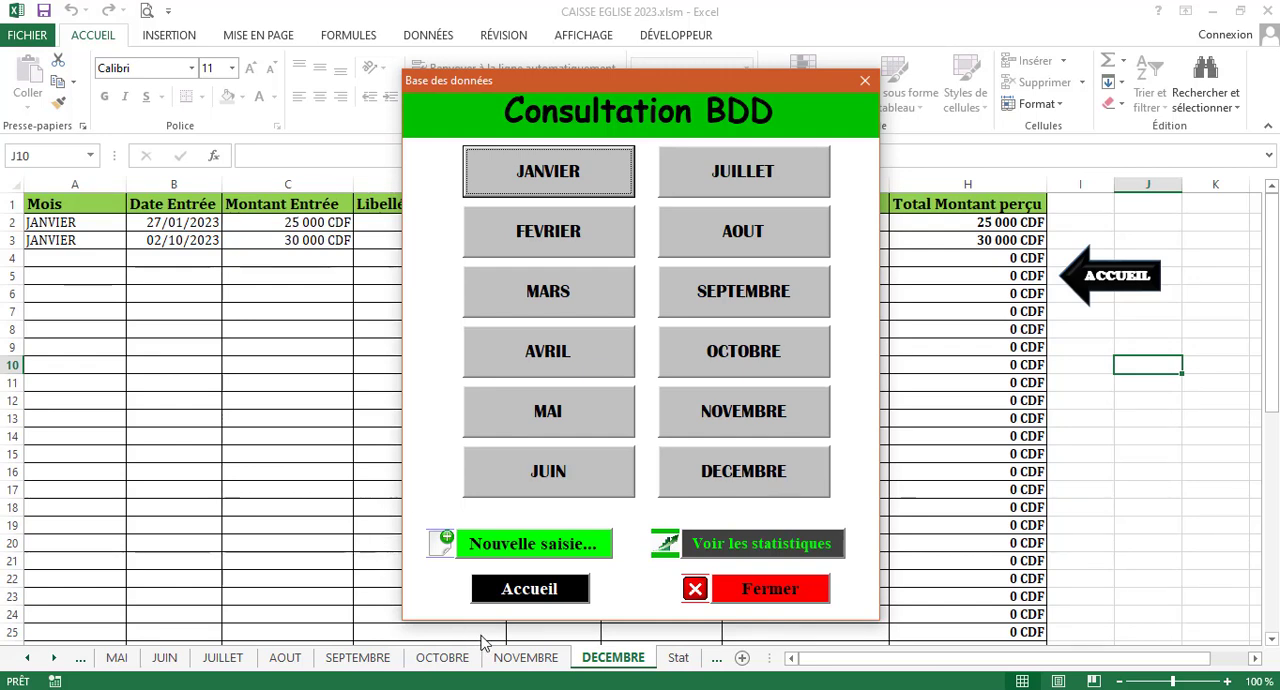
left_click(576, 598)
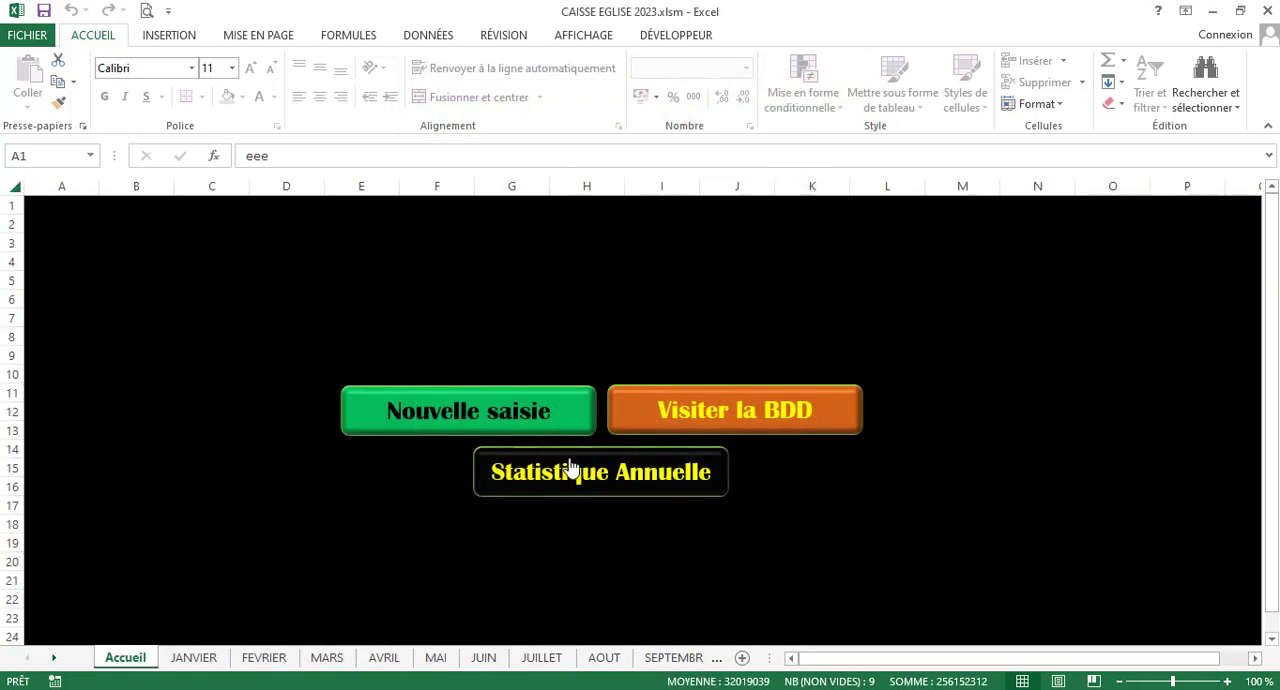
View the annual statistics table and its print preview, close the preview, and return to the Accueil sheet
left_click(599, 480)
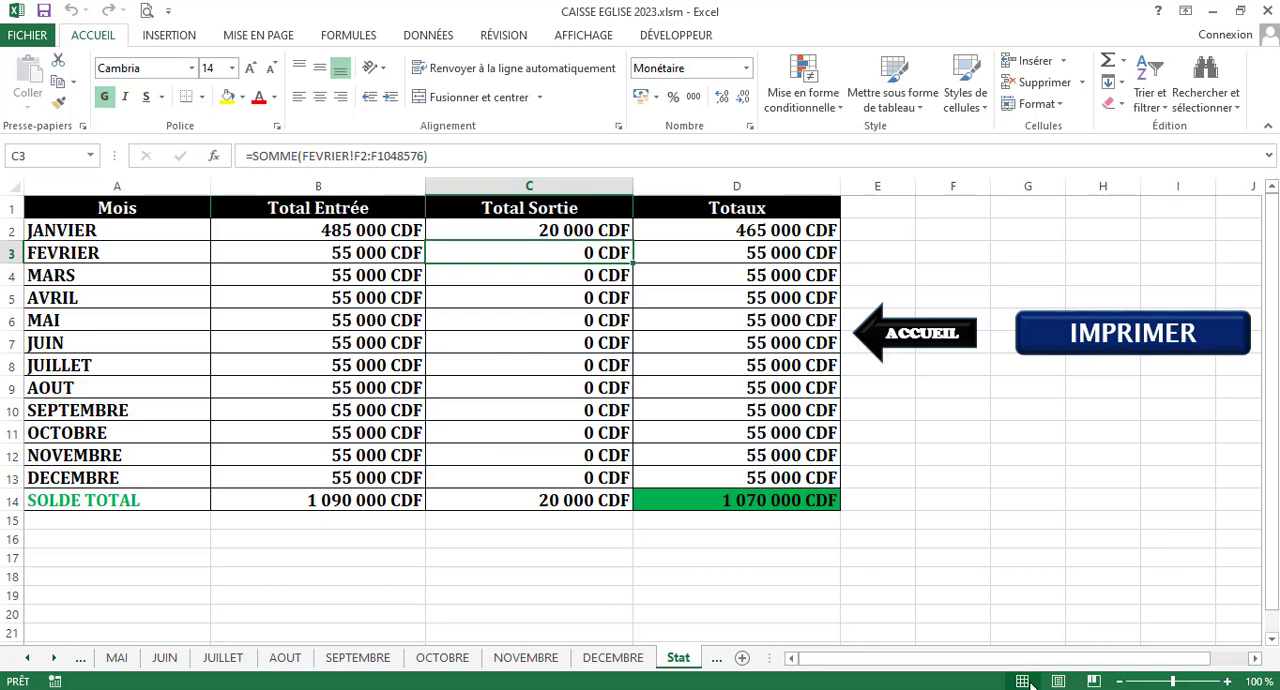
left_click(1121, 332)
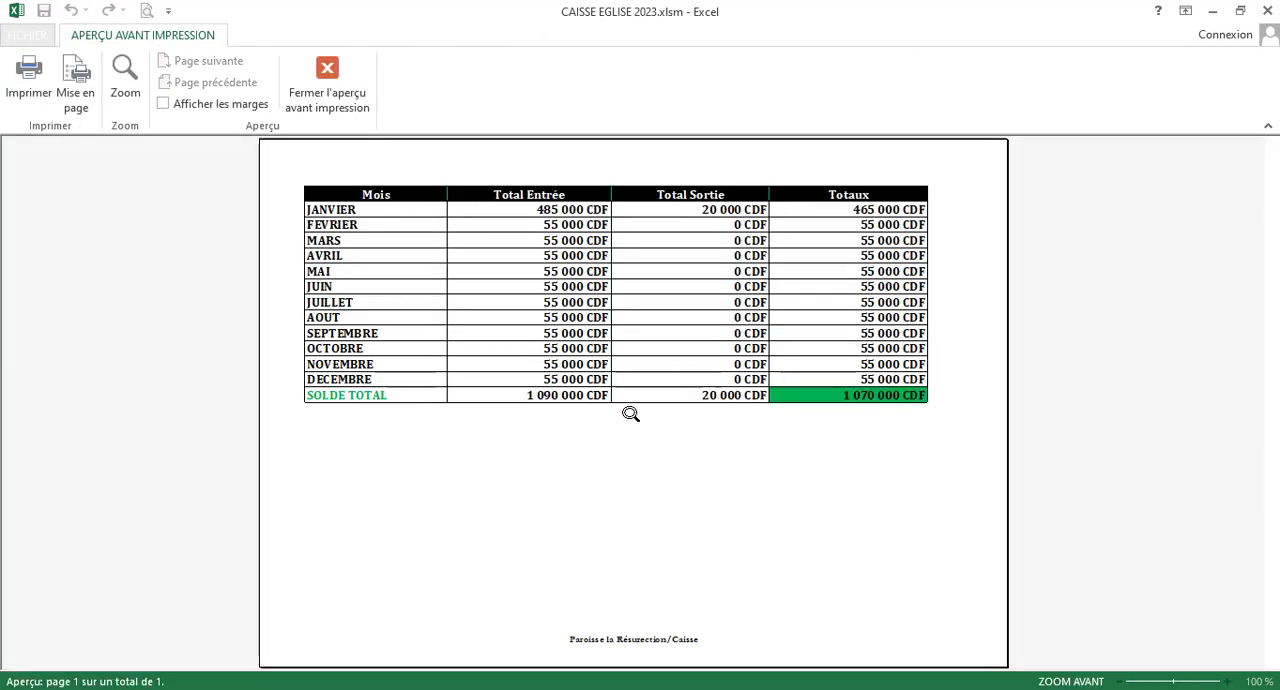
left_click(327, 84)
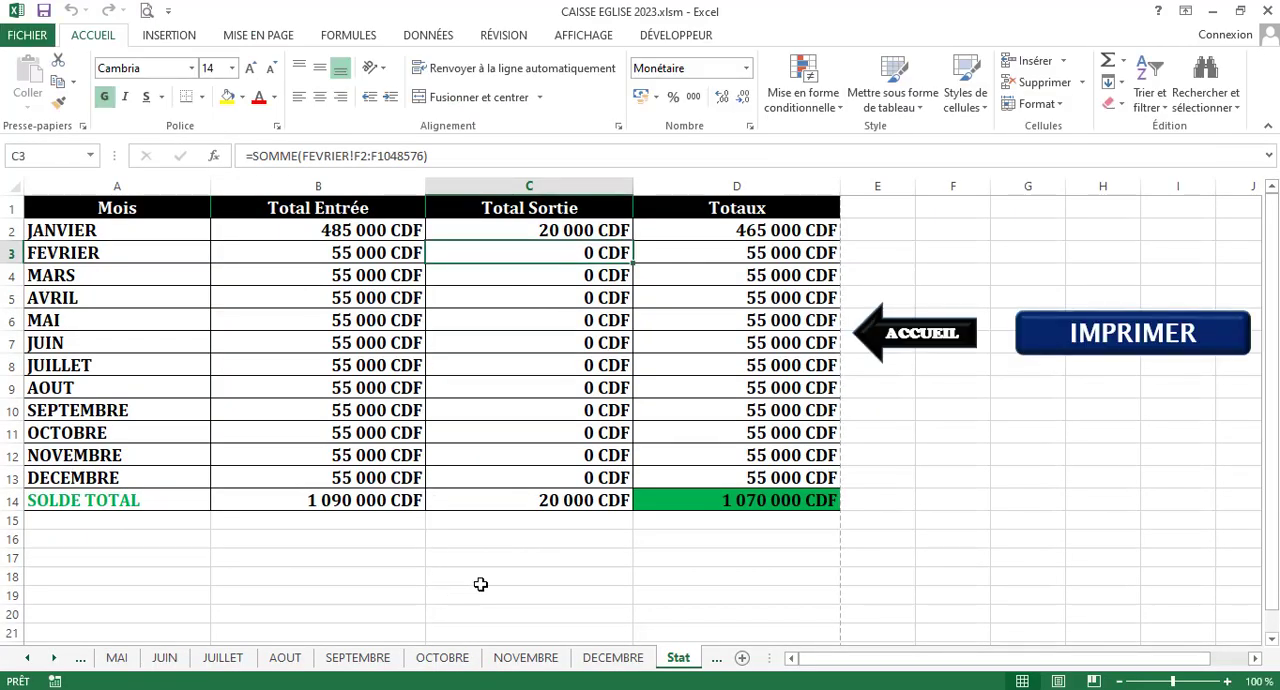
left_click(928, 340)
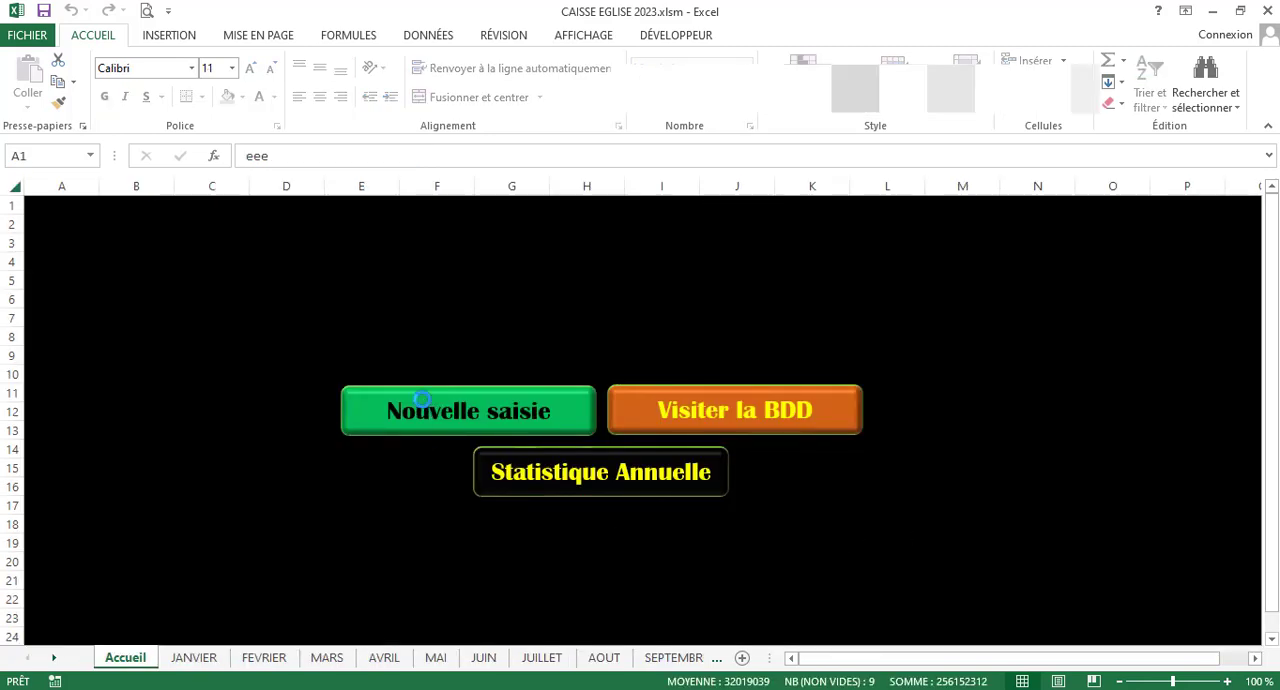
Open the new-entry form from the Accueil sheet and load the records for the month JANVIER
left_click(421, 400)
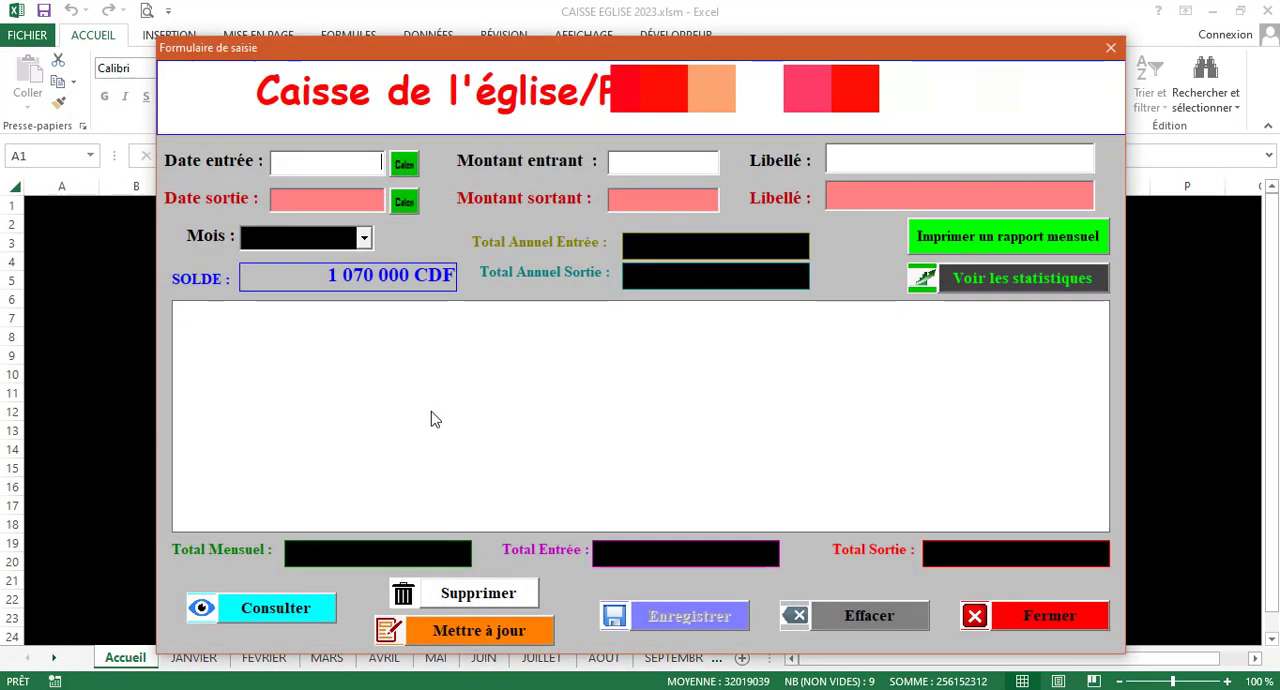
left_click(364, 240)
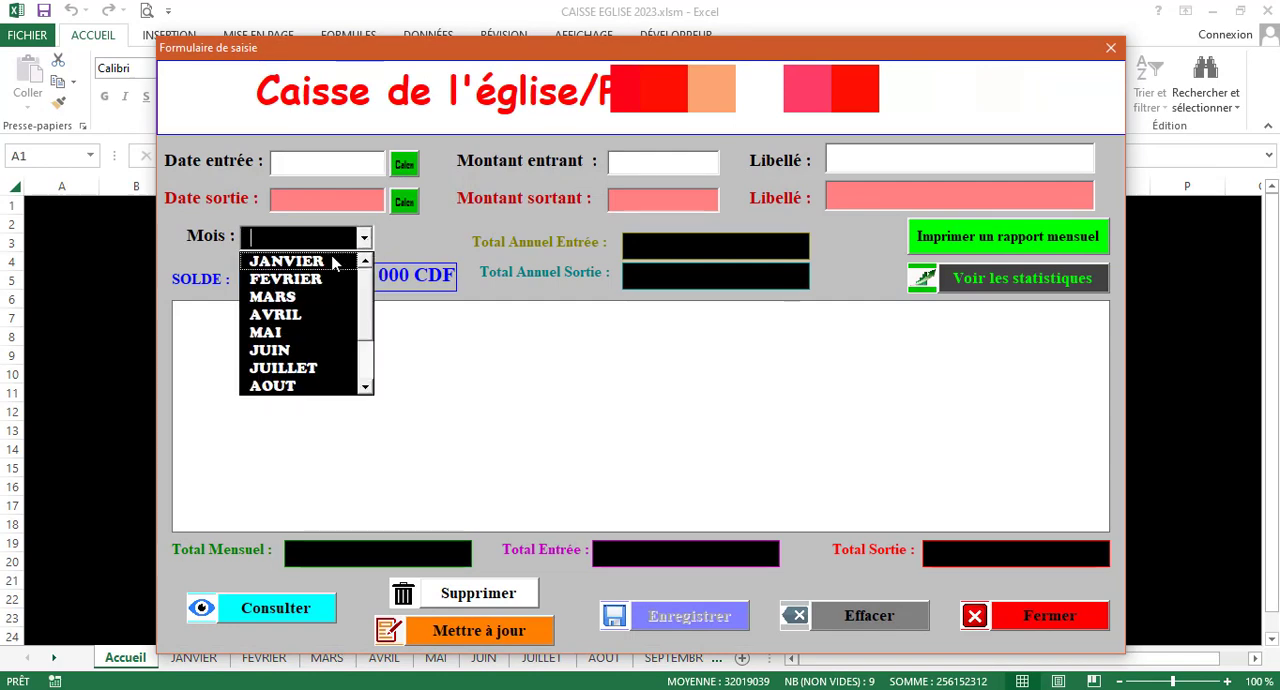
left_click(337, 260)
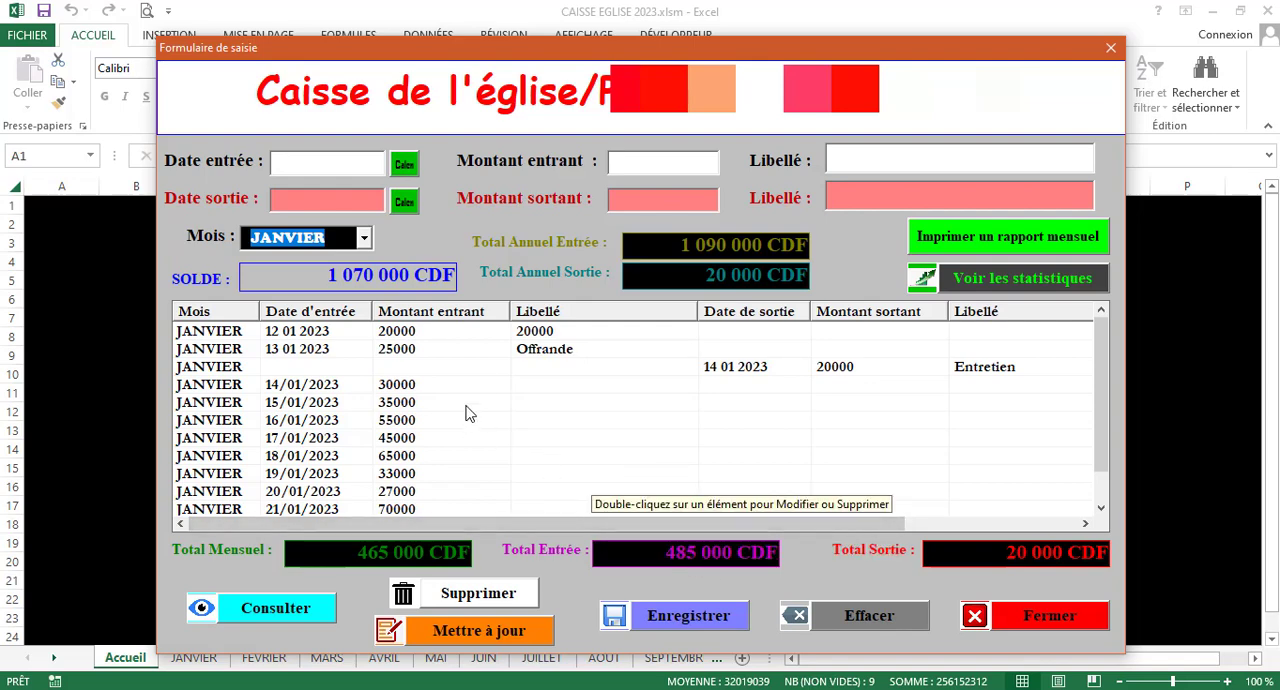
Record a January outgoing payment dated 24/01/2023 with amount 10000 and label Carburant, and dismiss the save message
left_click(316, 205)
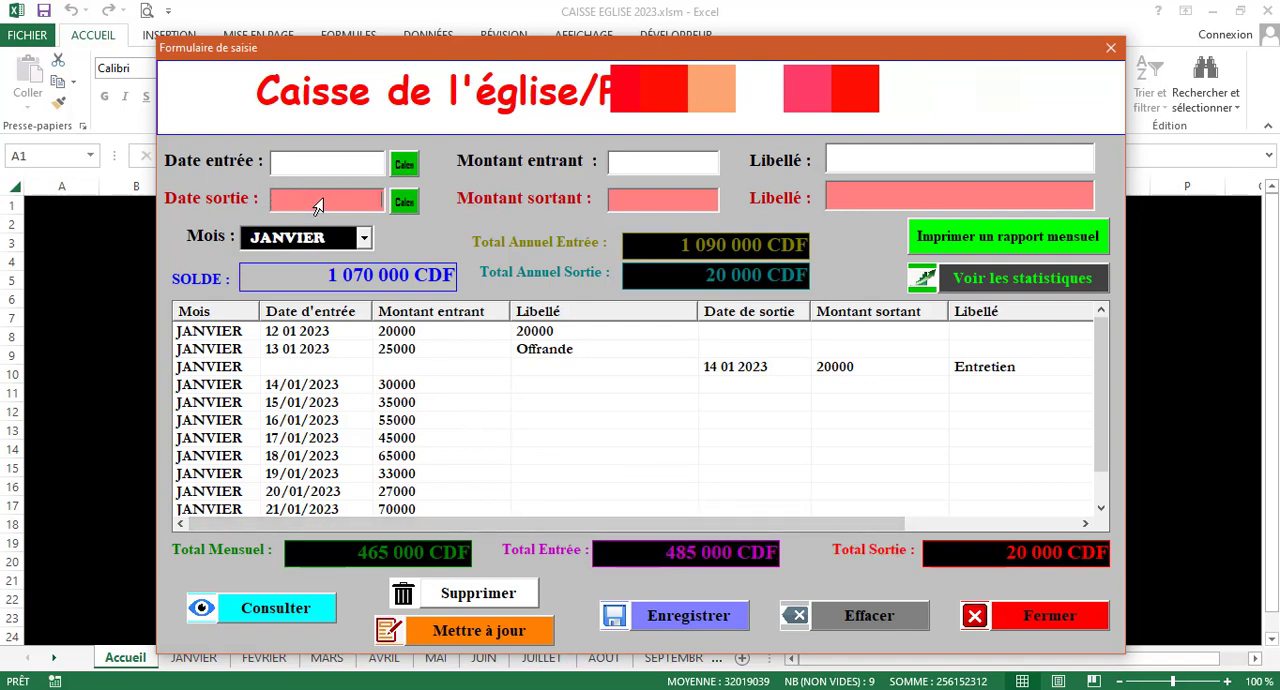
left_click(414, 202)
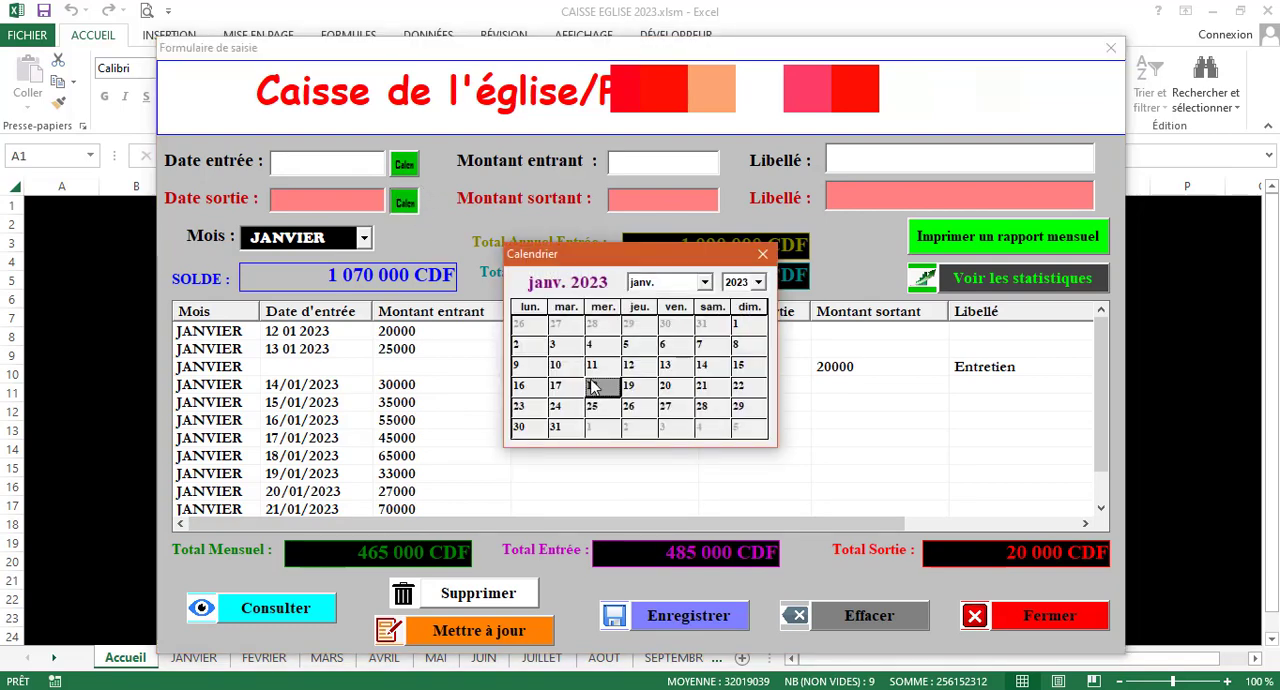
left_click(560, 409)
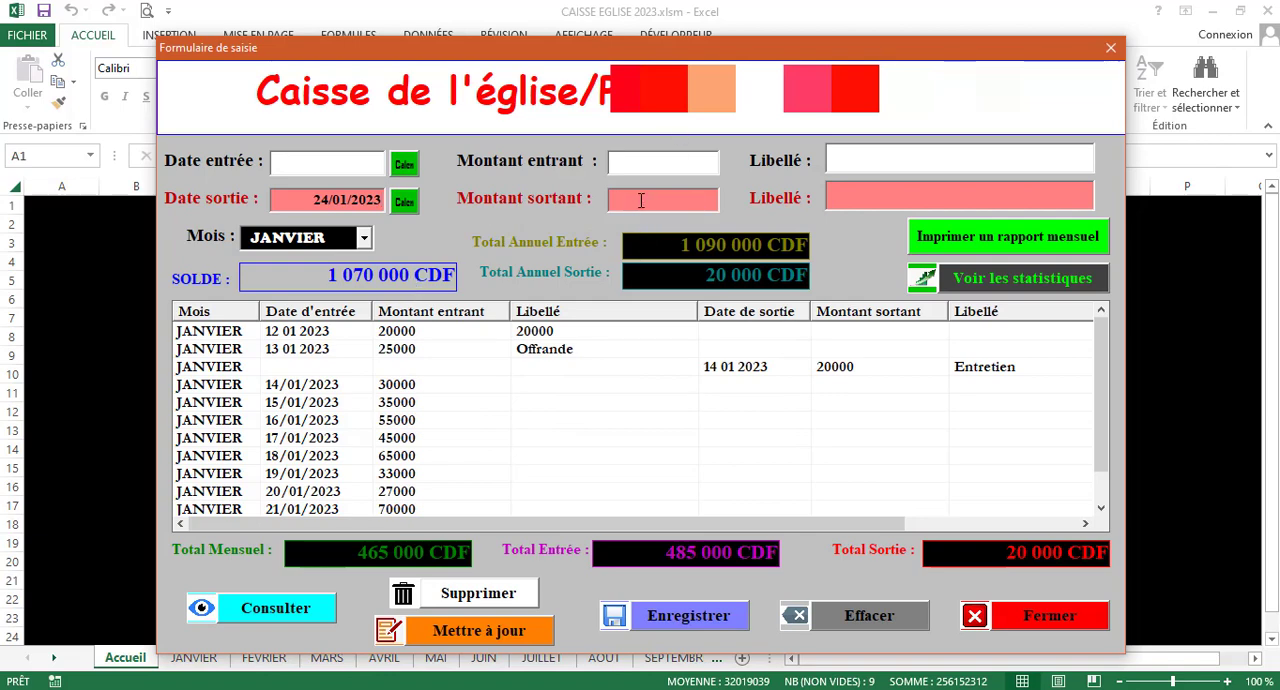
type("10000")
left_click(887, 197)
type("Car")
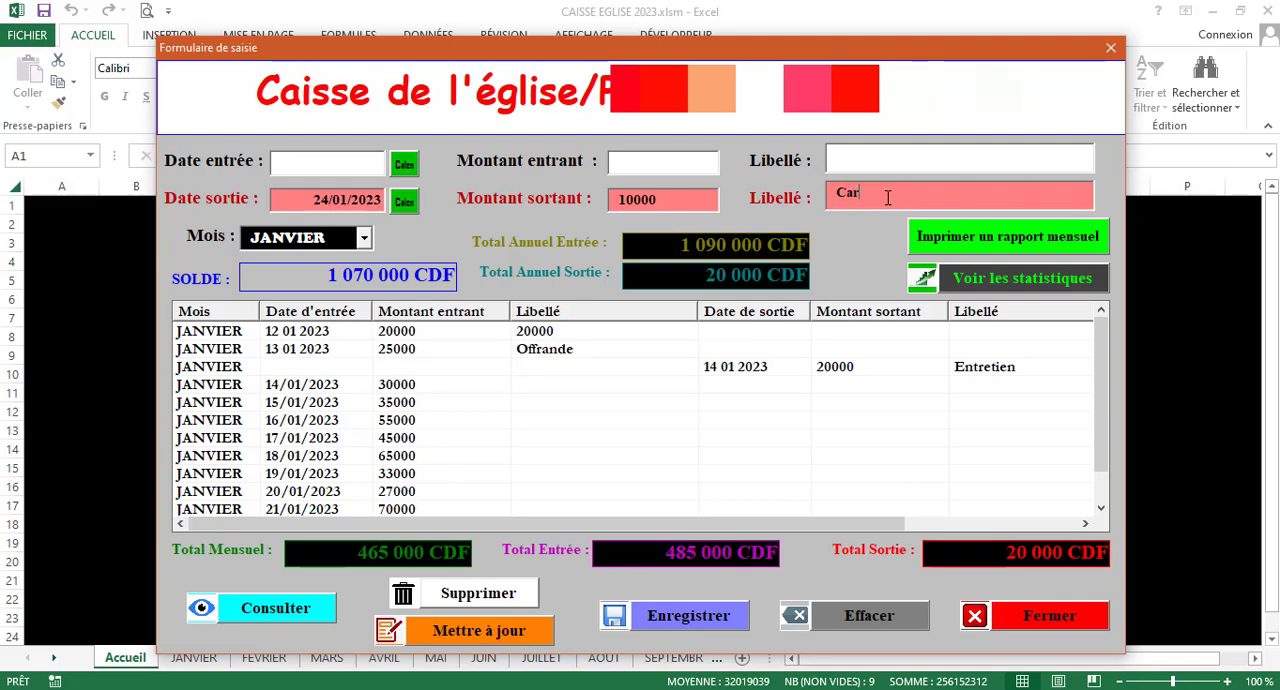
type("burant")
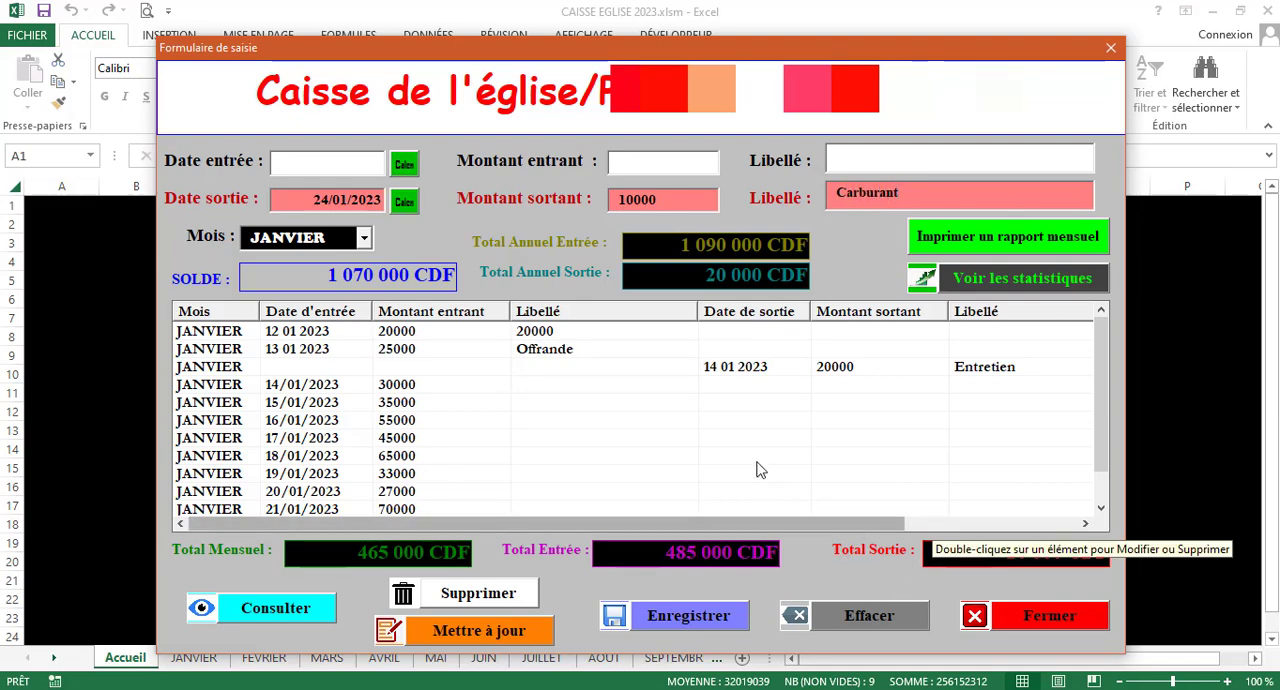
left_click(706, 617)
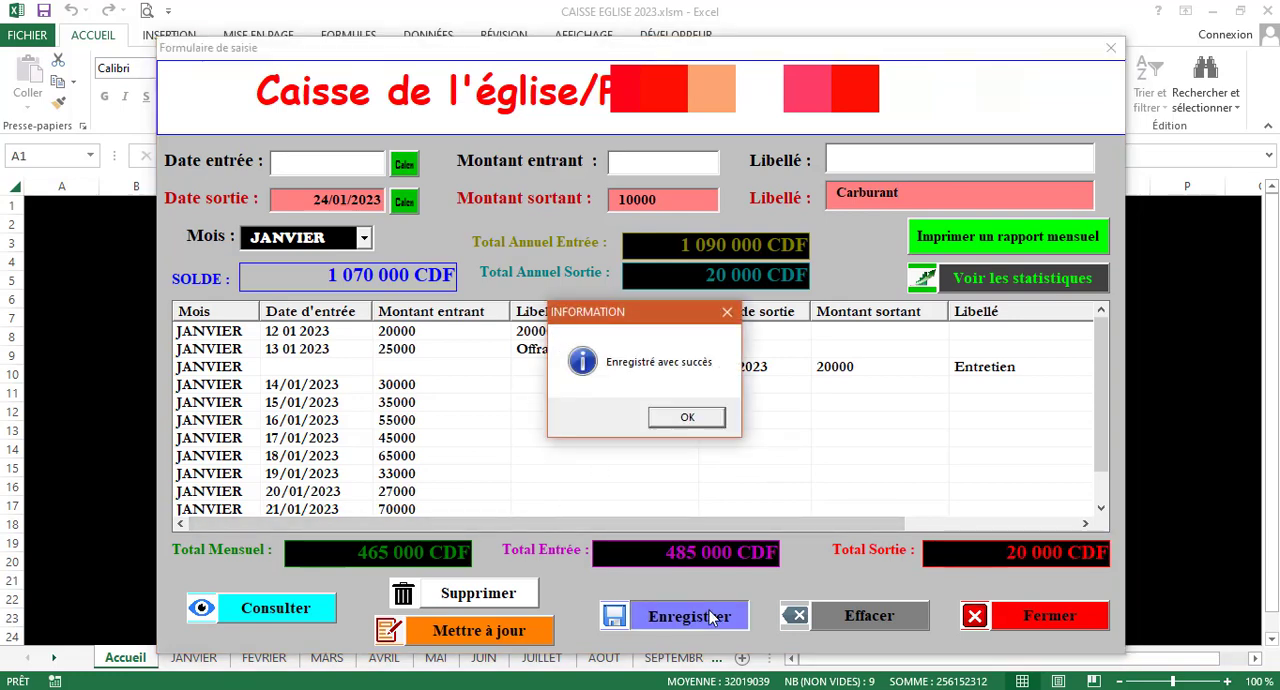
left_click(701, 423)
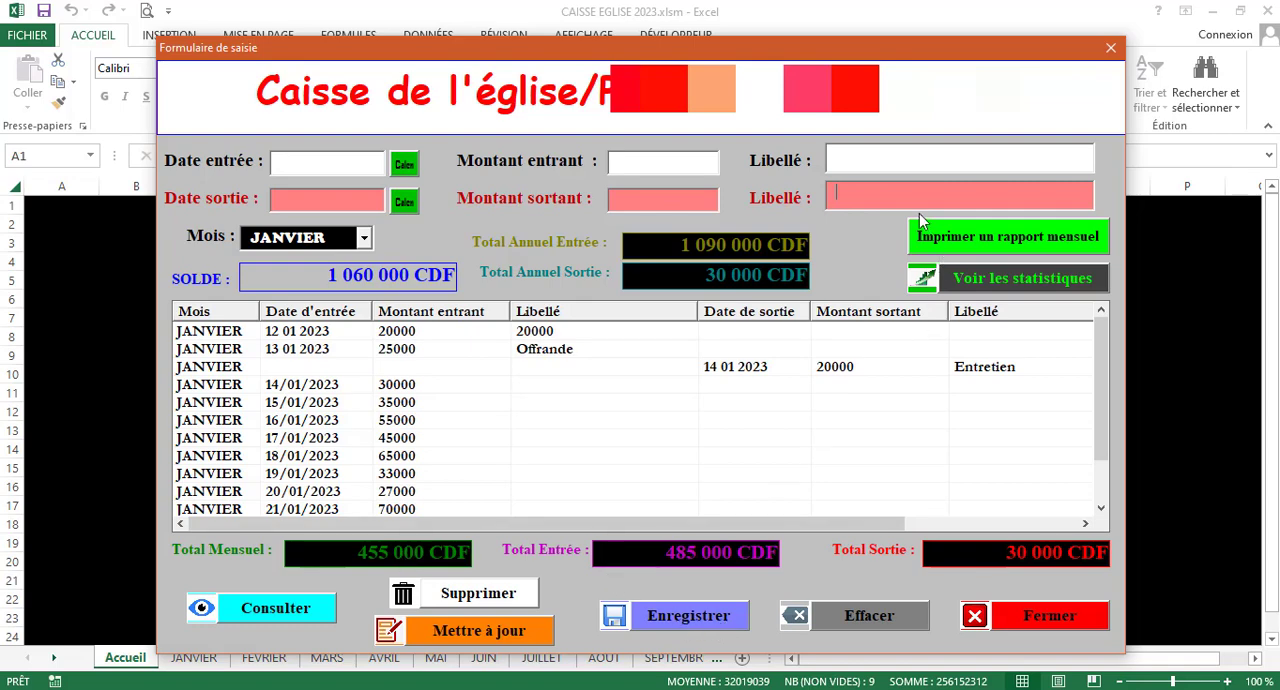
Open the annual statistics from the entry form, close the form to review the table, and return to the Accueil sheet
left_click(1013, 276)
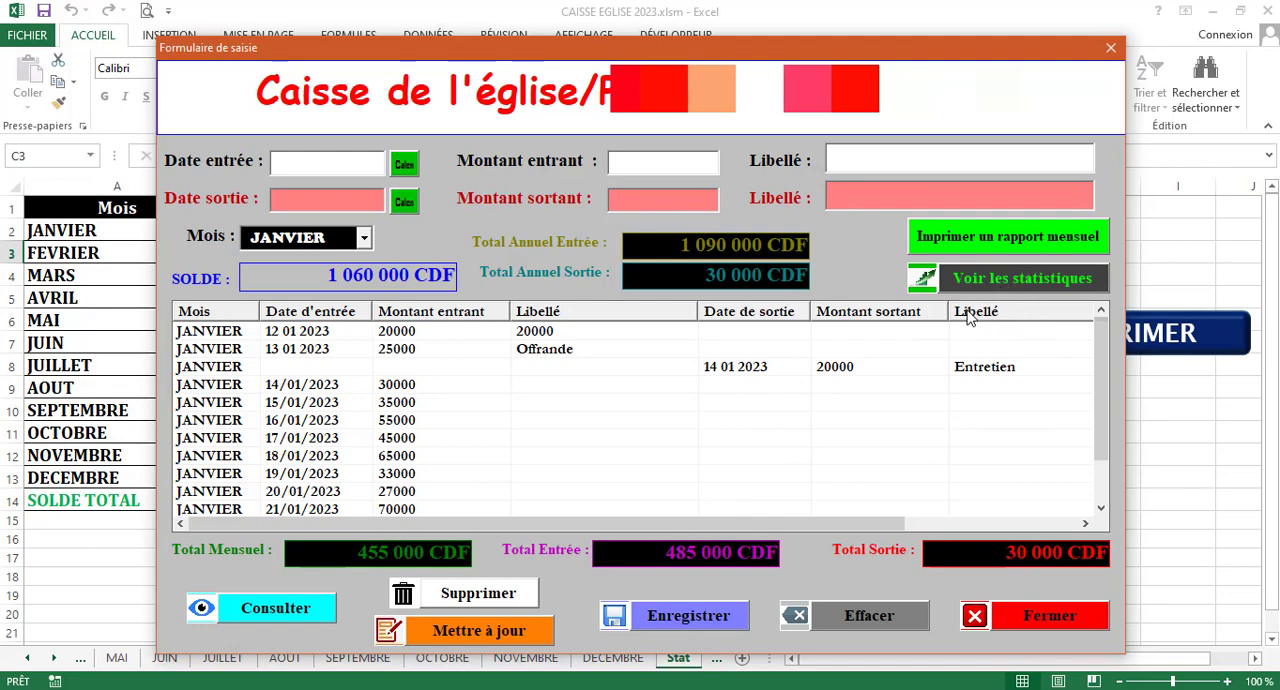
left_click(1051, 280)
left_click(1069, 614)
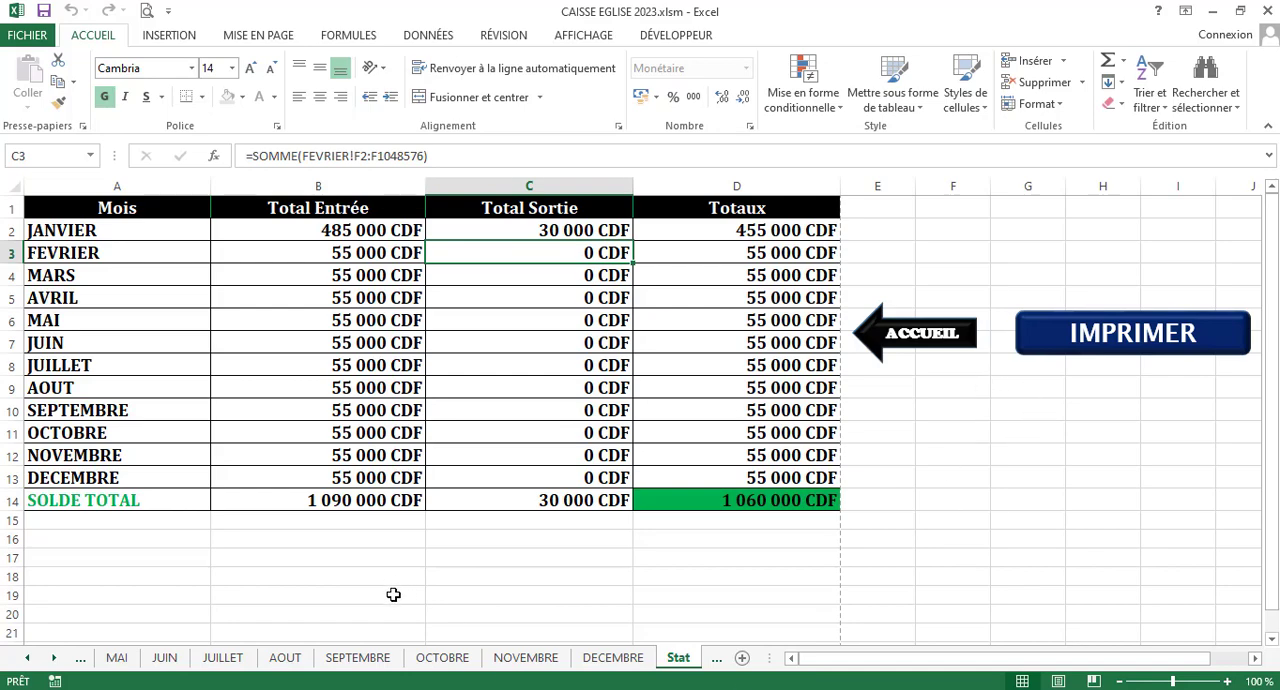
left_click(943, 343)
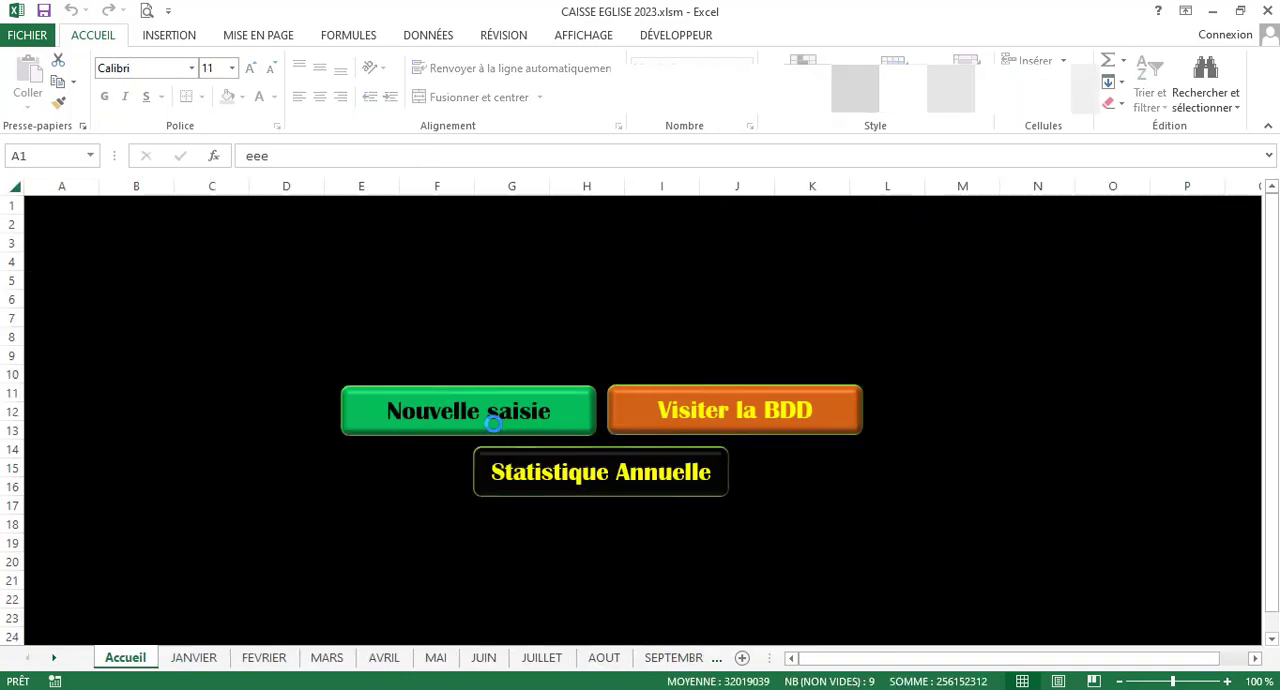
Reopen the new-entry form from the Accueil sheet
left_click(491, 421)
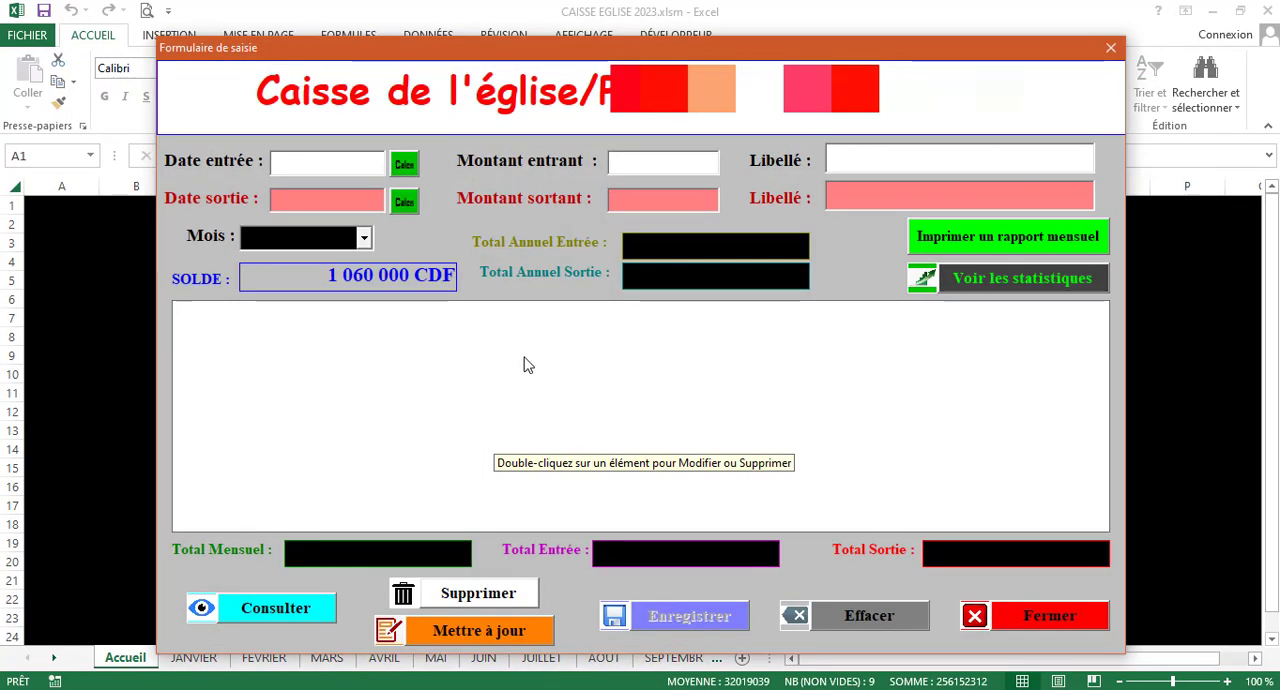